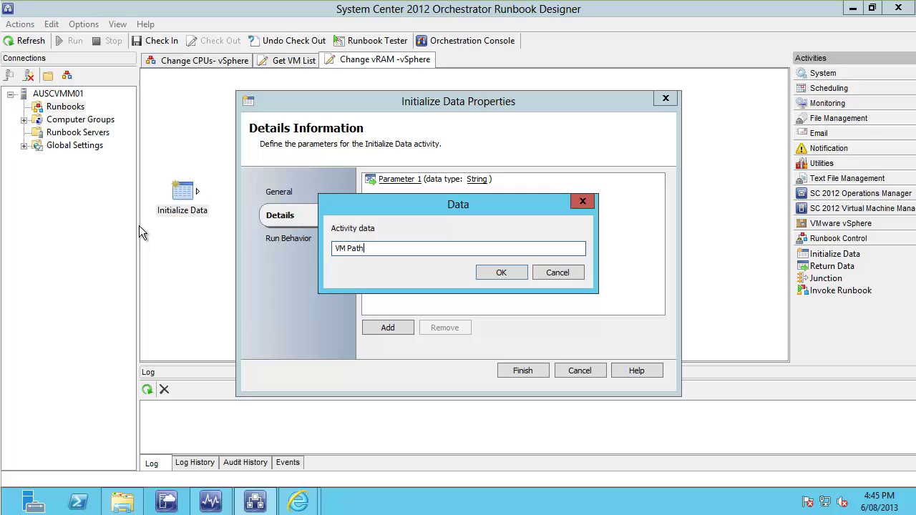
# - Confirm VM Path as the first Initialize Data parameter's name and add a second parameter named vRAM
pyautogui.click(494, 272)
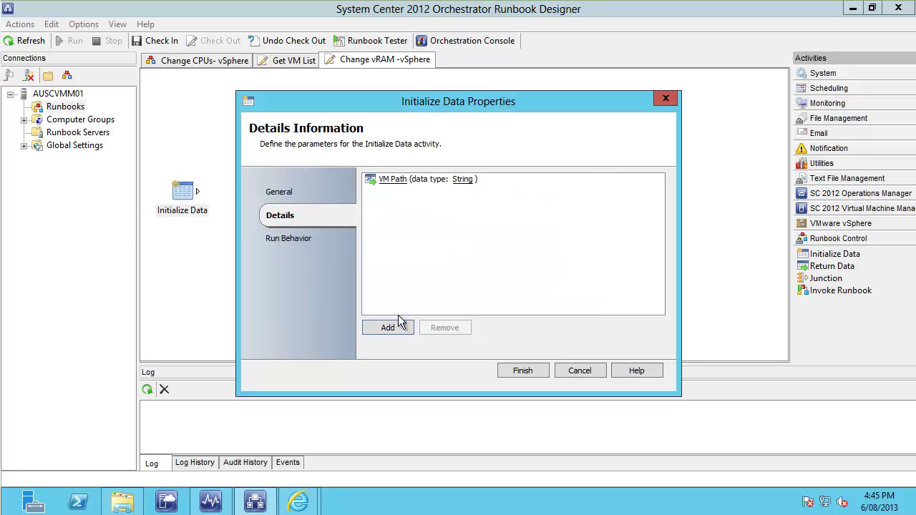
pyautogui.click(386, 328)
pyautogui.click(398, 192)
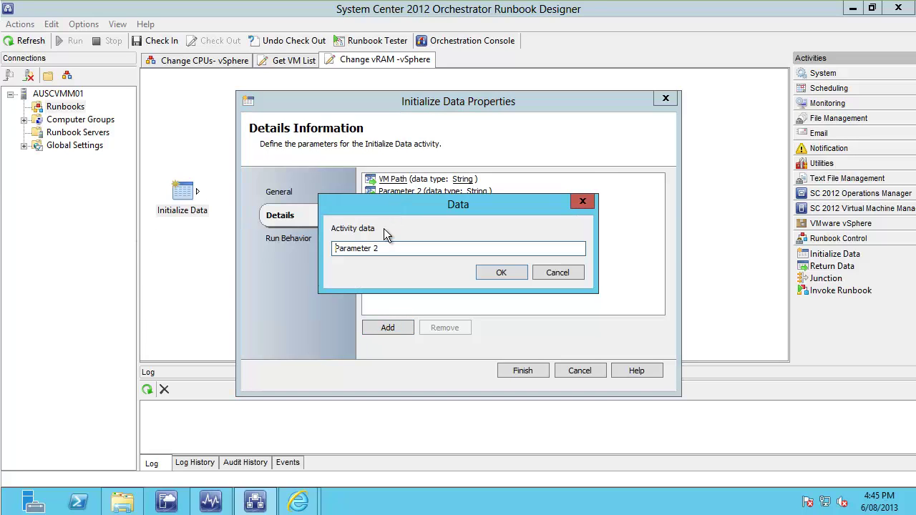
pyautogui.moveTo(386, 248); pyautogui.dragTo(286, 253)
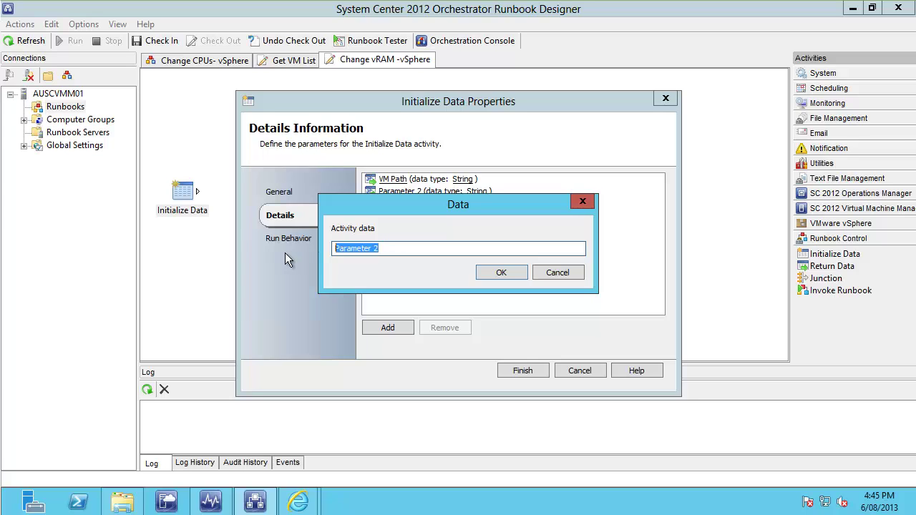
pyautogui.write('vRAM')
pyautogui.click(494, 275)
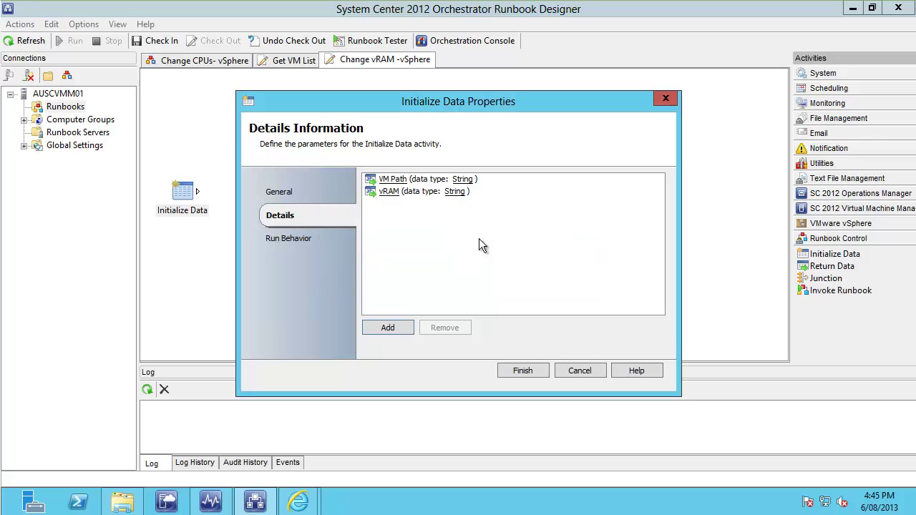
# - Set the vRAM parameter's data type to Integer and save the Initialize Data properties
pyautogui.click(455, 191)
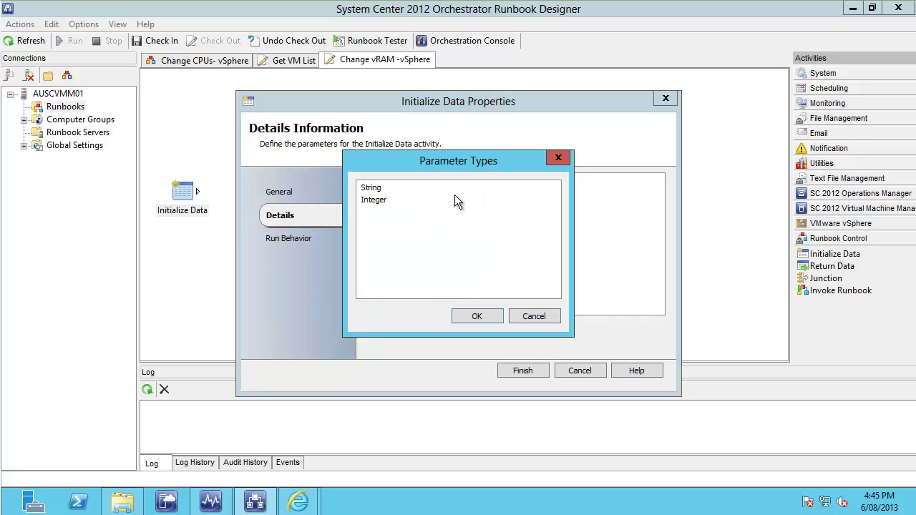
pyautogui.click(381, 200)
pyautogui.click(485, 317)
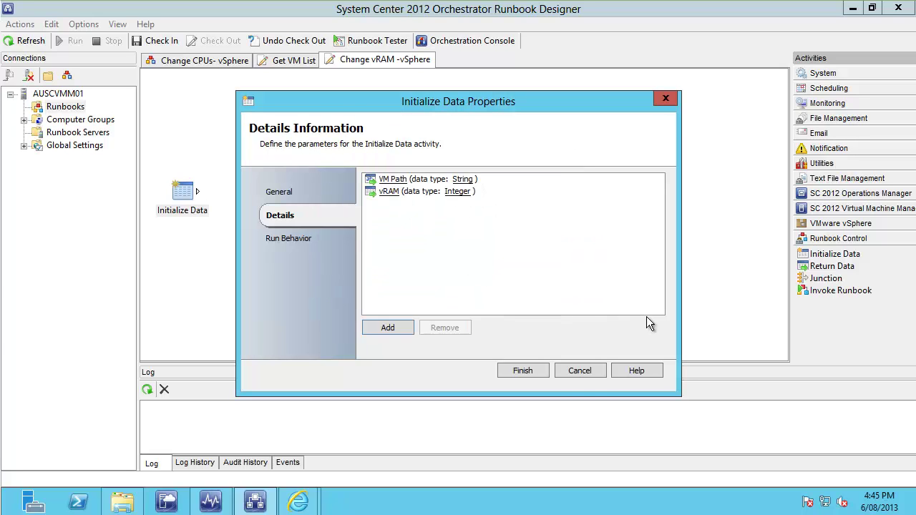
pyautogui.click(530, 371)
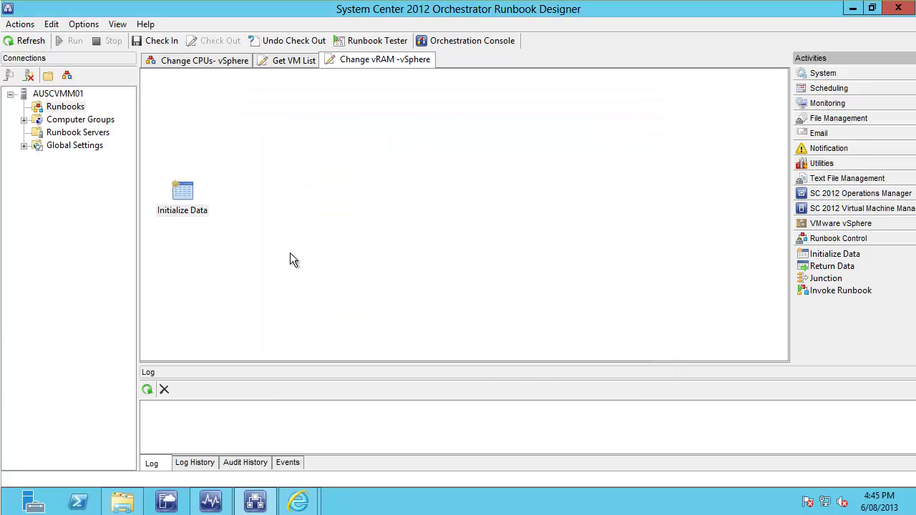
# - Add the VMware vSphere activity Get VM Status beside Initialize Data and link Initialize Data to it
pyautogui.click(873, 223)
pyautogui.click(836, 340)
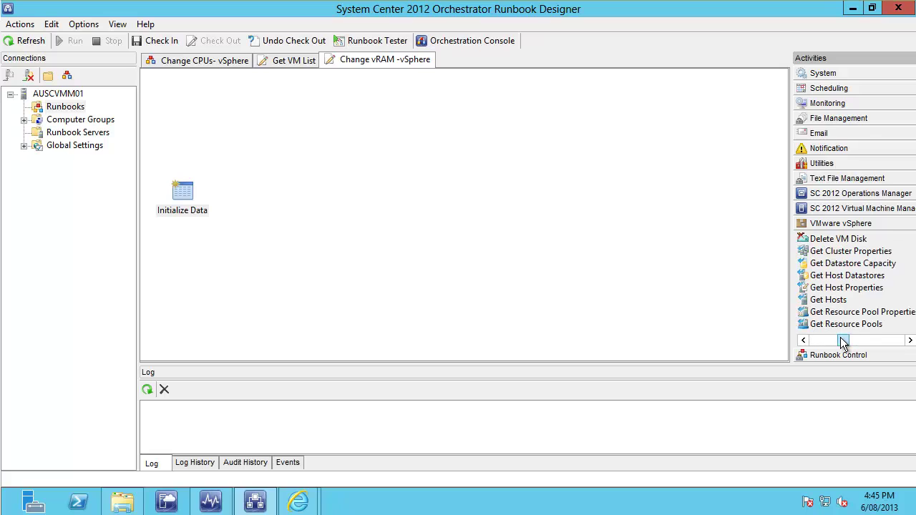
pyautogui.click(871, 342)
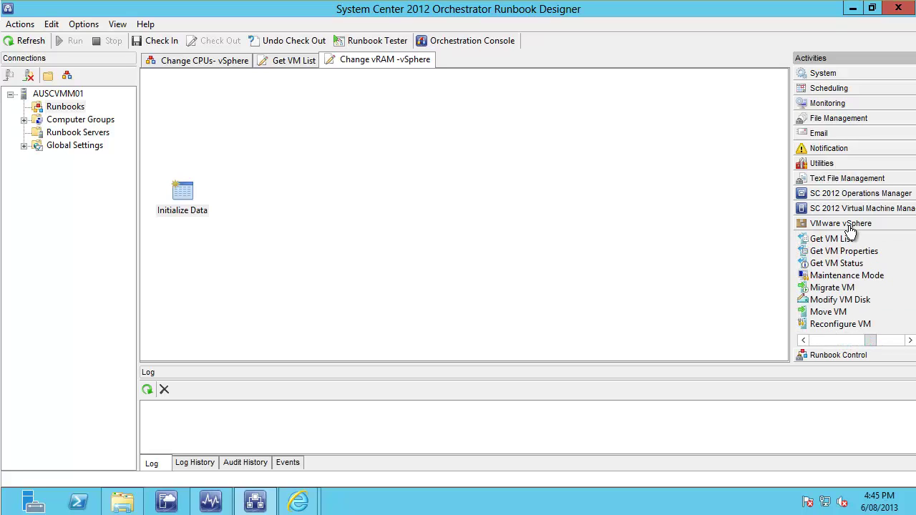
pyautogui.click(849, 269)
pyautogui.moveTo(848, 269); pyautogui.dragTo(285, 193)
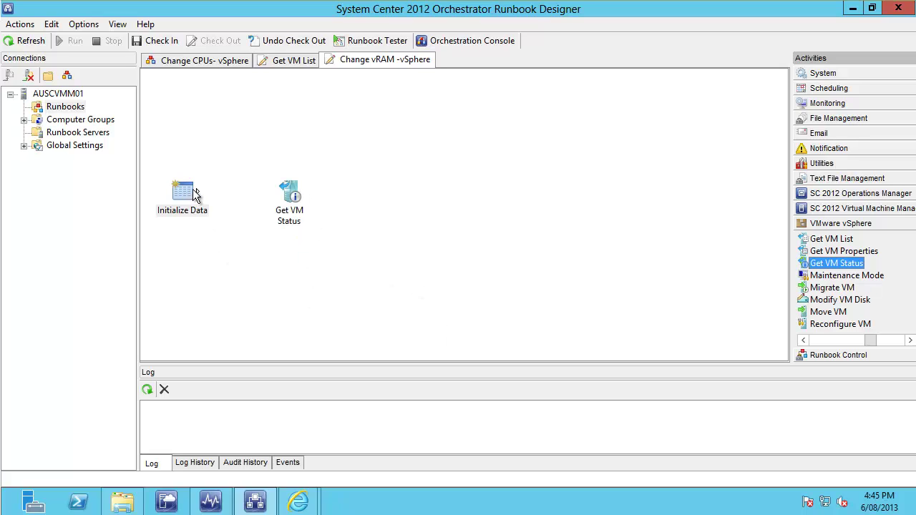
pyautogui.moveTo(198, 190); pyautogui.dragTo(307, 192)
pyautogui.moveTo(212, 191); pyautogui.dragTo(289, 193)
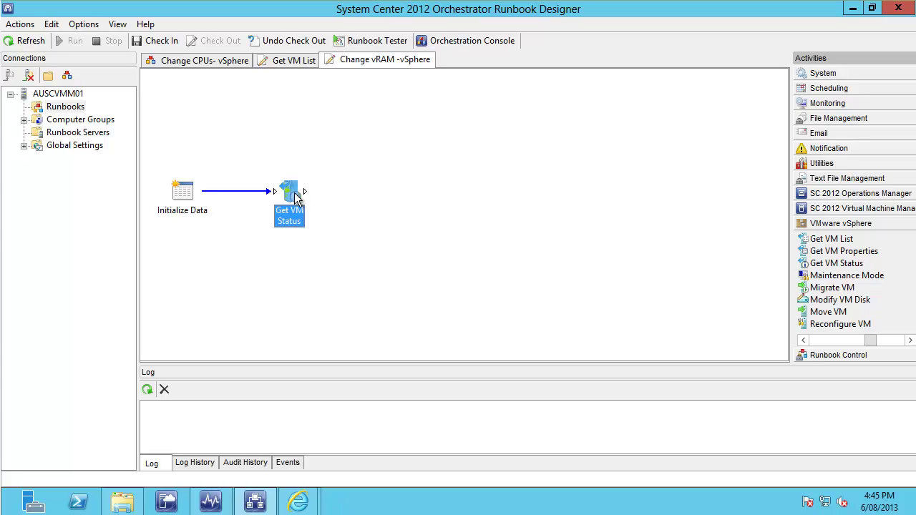
# - Open the Get VM Status activity's properties and choose auvtc02 as its configuration
pyautogui.rightClick(297, 199)
pyautogui.click(429, 218)
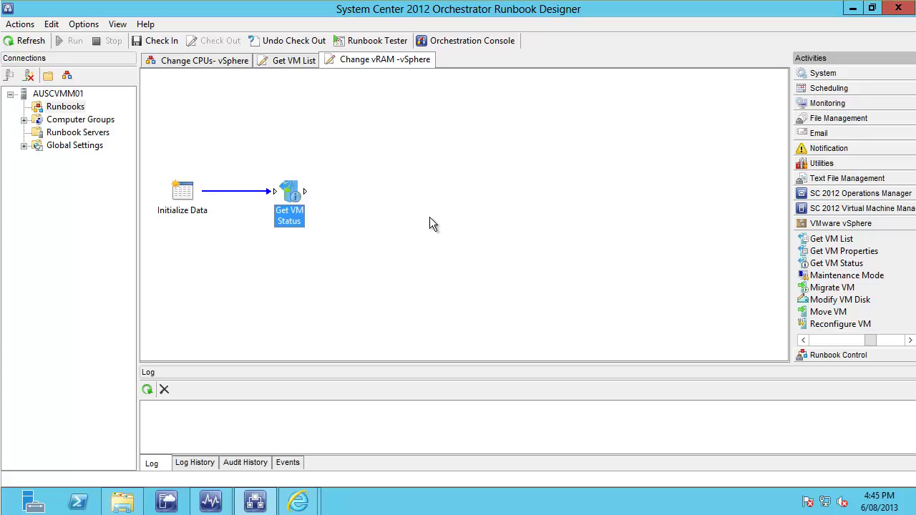
pyautogui.rightClick(297, 199)
pyautogui.click(339, 308)
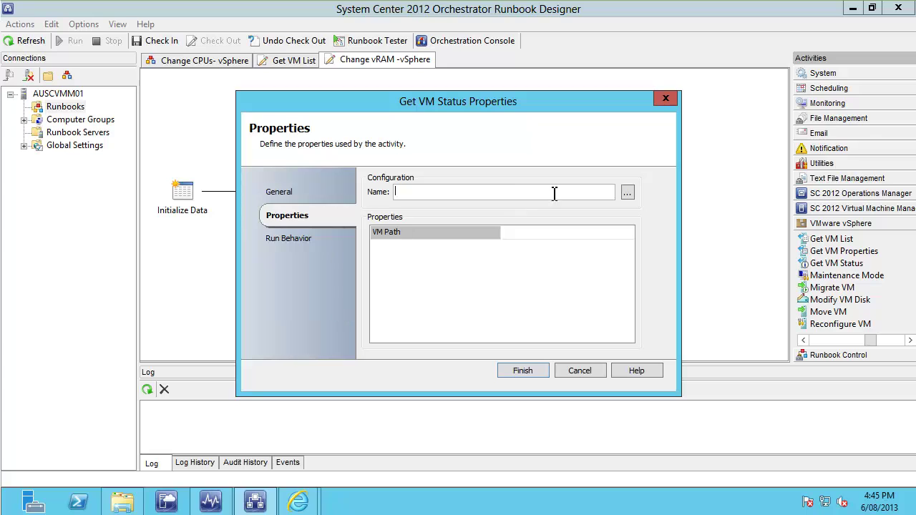
pyautogui.click(627, 193)
pyautogui.click(421, 174)
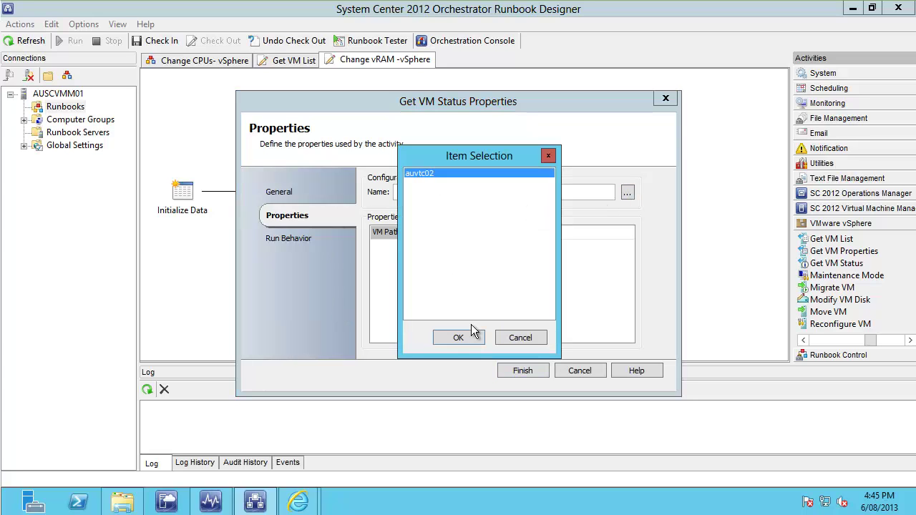
pyautogui.click(458, 338)
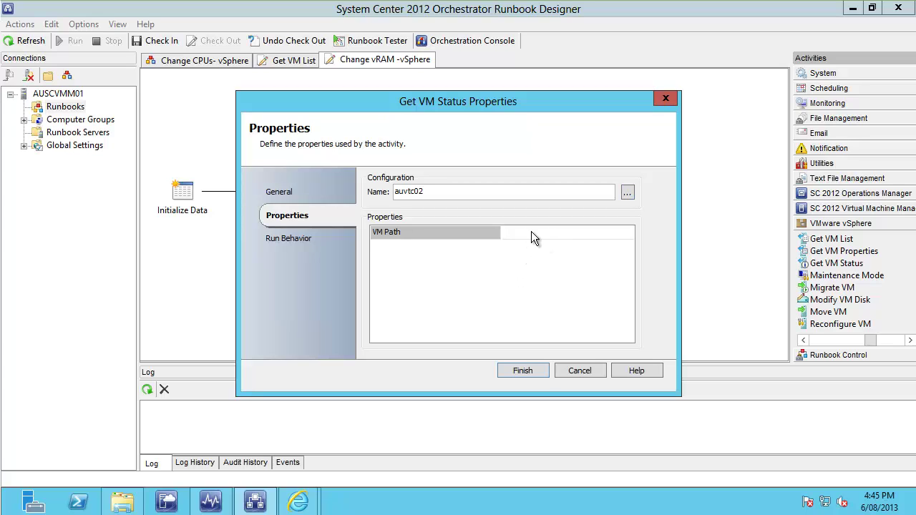
# - Subscribe Get VM Status's VM Path property to the VM Path published data from Initialize Data and save the properties
pyautogui.click(531, 232)
pyautogui.rightClick(533, 232)
pyautogui.moveTo(574, 242)
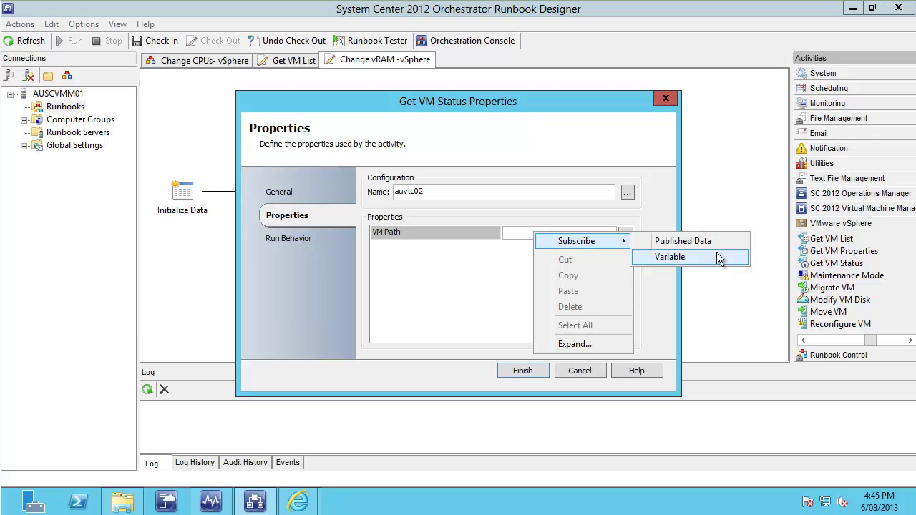
pyautogui.click(673, 241)
pyautogui.click(347, 192)
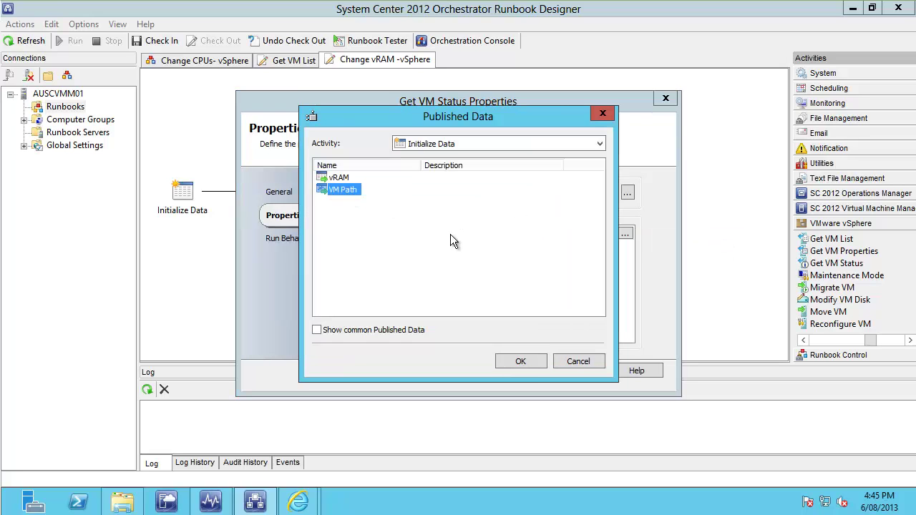
pyautogui.click(527, 361)
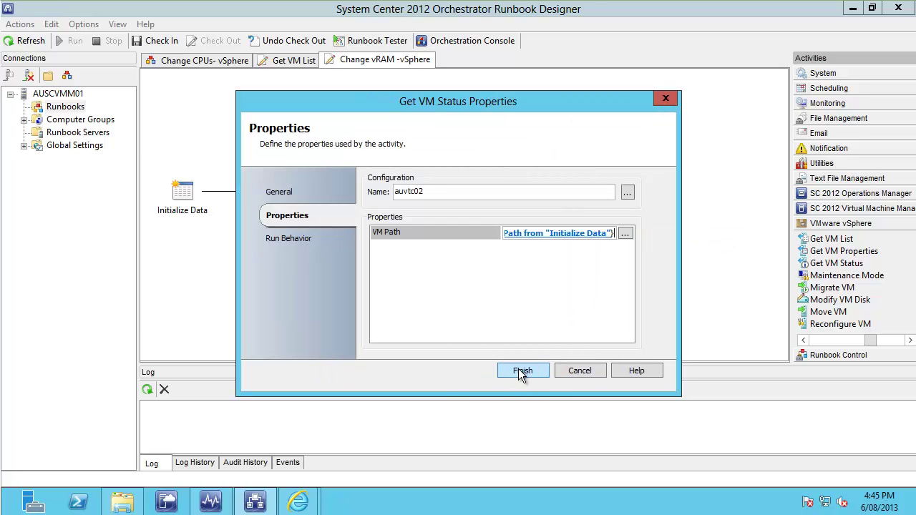
pyautogui.click(518, 370)
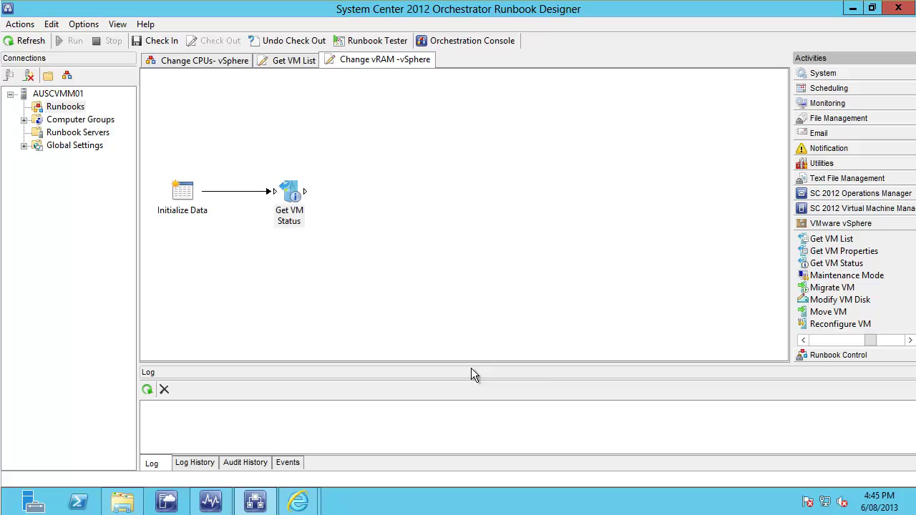
# - Add a VMware vSphere Stop VM activity diagonally below Get VM Status and link Get VM Status to it
pyautogui.click(888, 341)
pyautogui.click(826, 300)
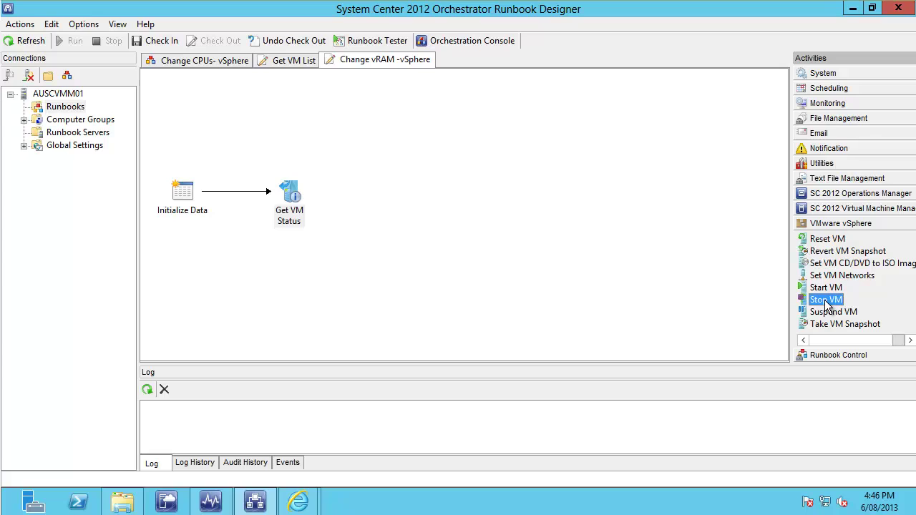
pyautogui.moveTo(826, 302); pyautogui.dragTo(380, 286)
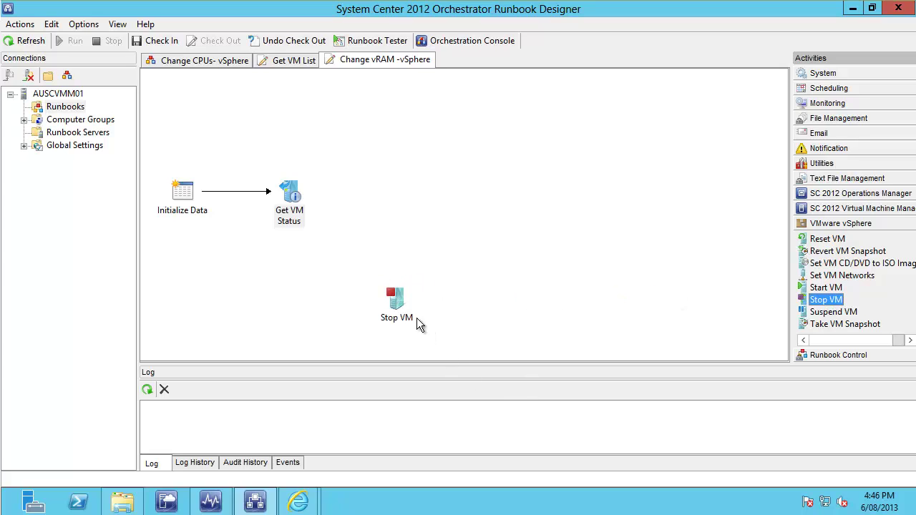
pyautogui.moveTo(306, 192); pyautogui.dragTo(387, 301)
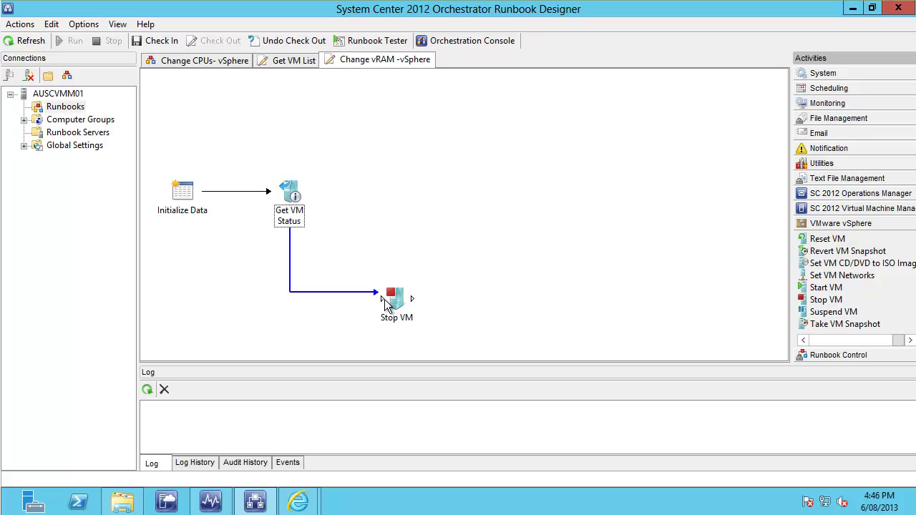
pyautogui.click(413, 311)
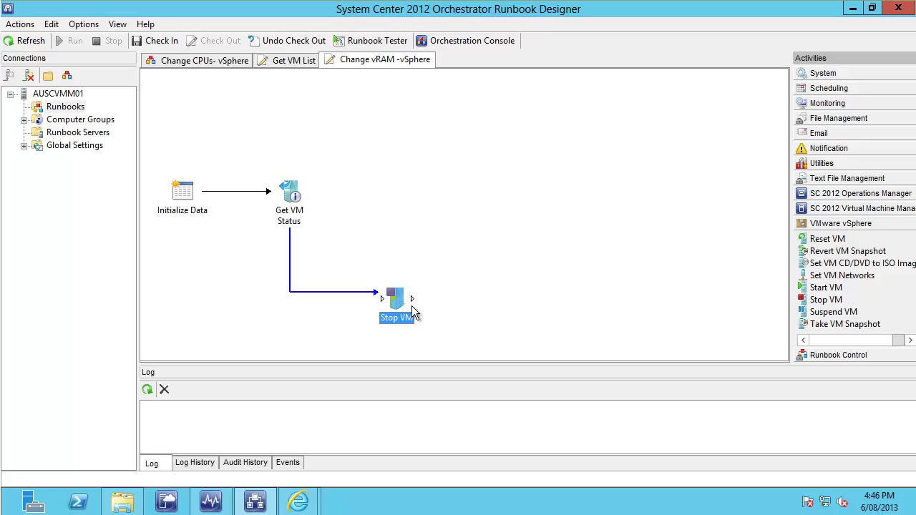
pyautogui.click(534, 252)
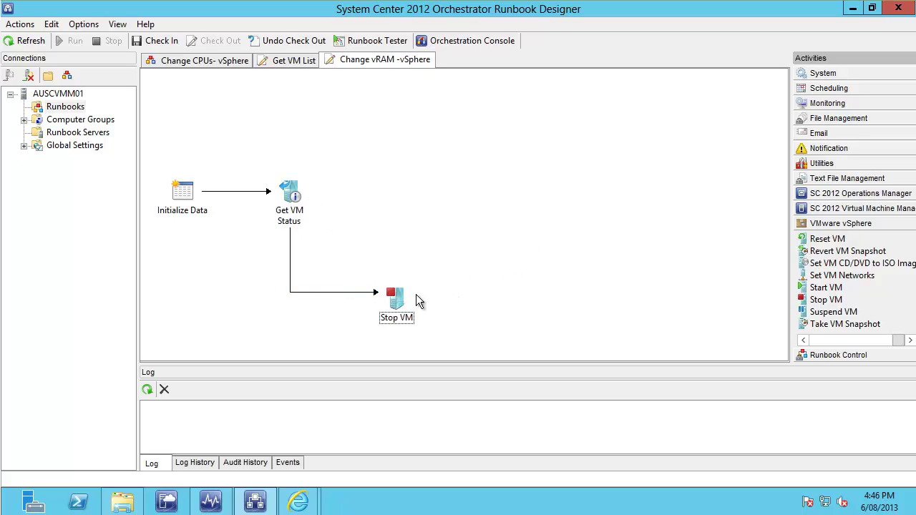
# - Set the include filter of the link between Get VM Status and Stop VM to Power State equals "powered on"
pyautogui.click(352, 293)
pyautogui.rightClick(352, 293)
pyautogui.click(405, 352)
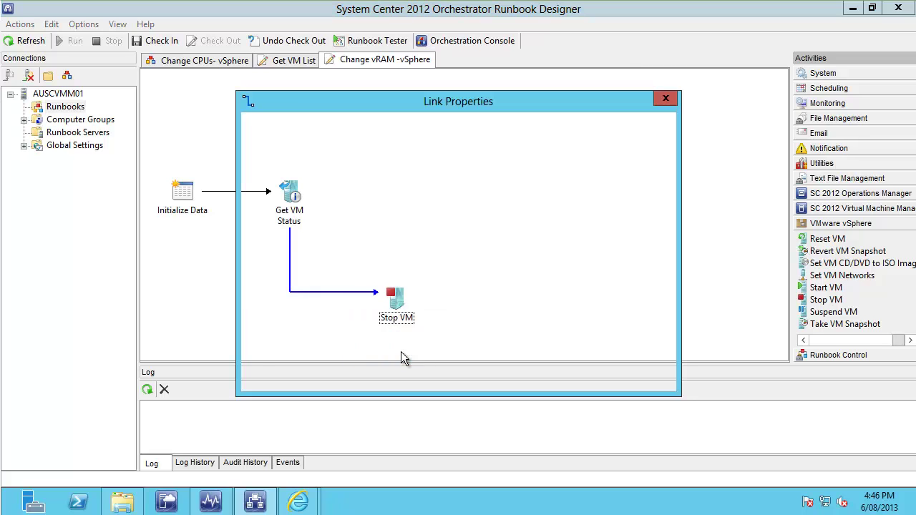
pyautogui.click(410, 182)
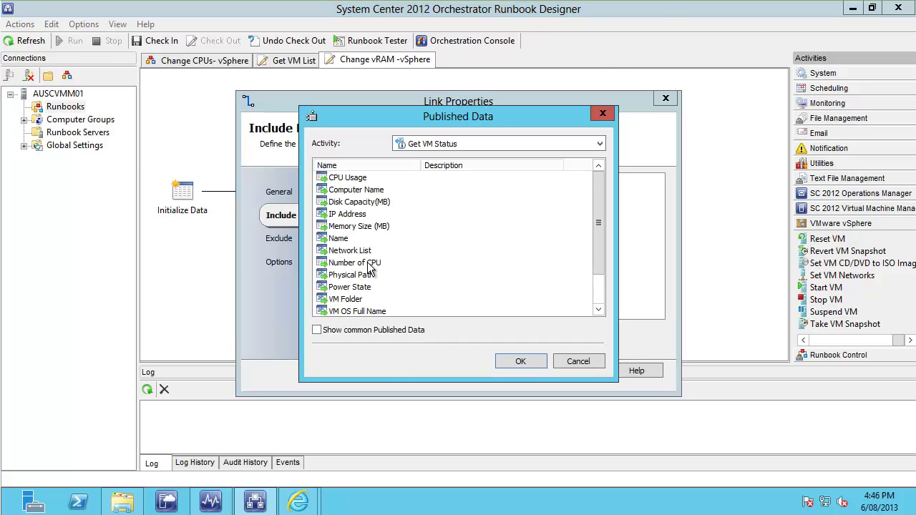
pyautogui.click(357, 289)
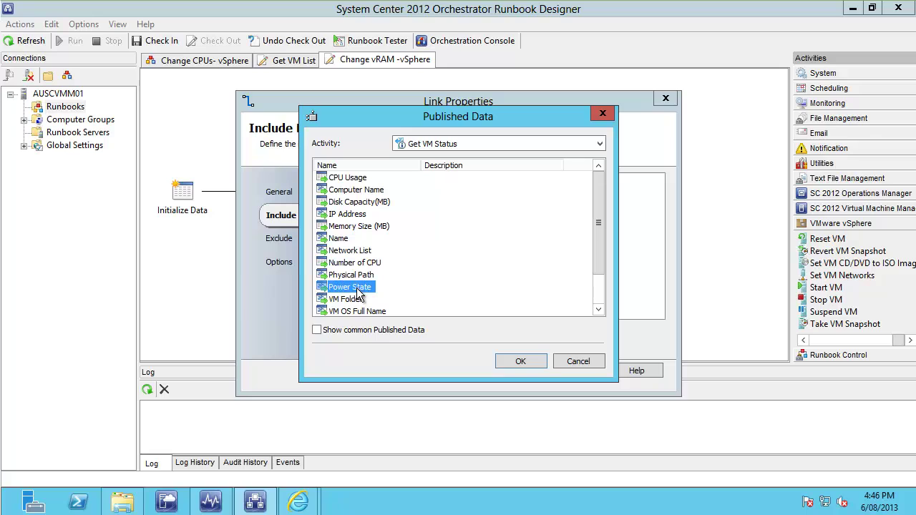
pyautogui.click(520, 362)
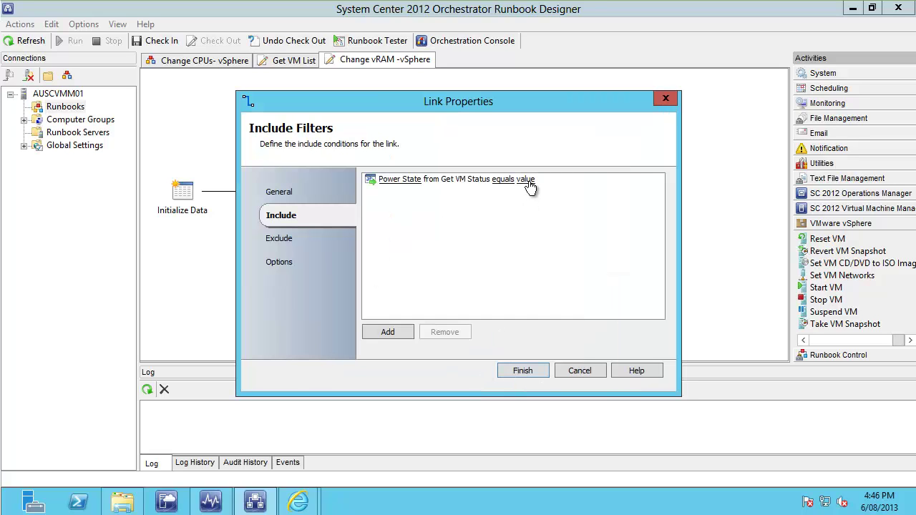
pyautogui.click(528, 180)
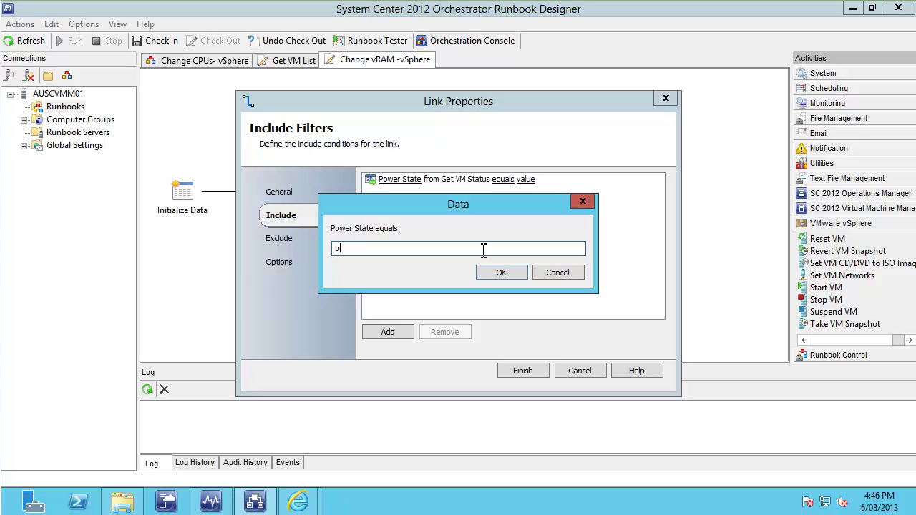
pyautogui.write('powered on')
pyautogui.click(501, 272)
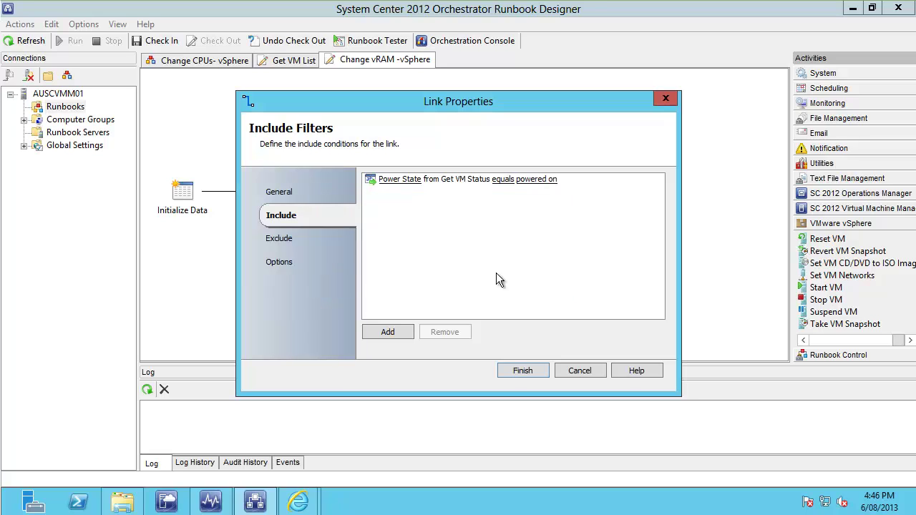
pyautogui.click(523, 370)
# - Open the Stop VM activity's properties and choose auvtc02 as its configuration
pyautogui.rightClick(401, 296)
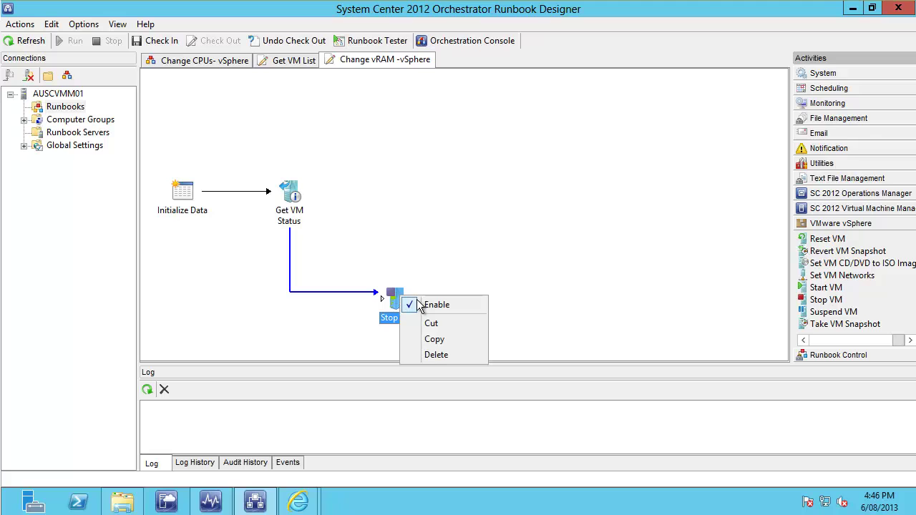
pyautogui.click(434, 298)
pyautogui.rightClick(398, 297)
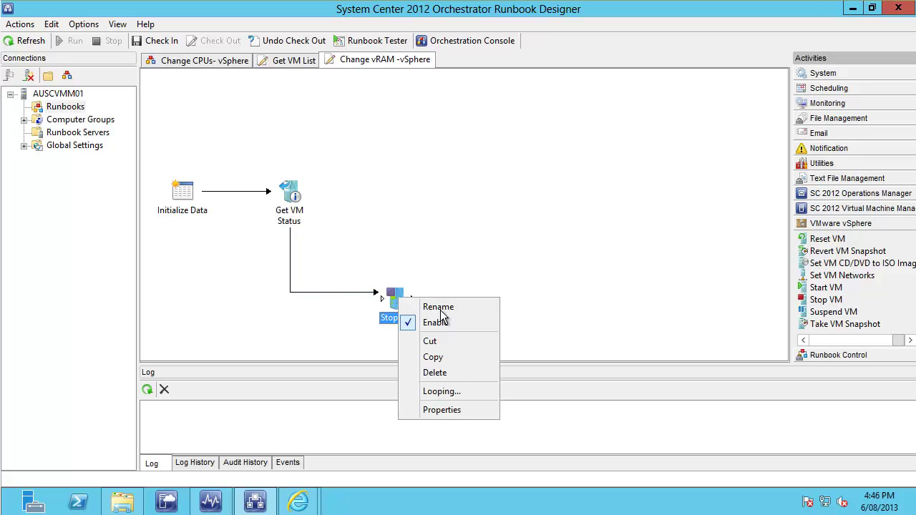
pyautogui.click(450, 409)
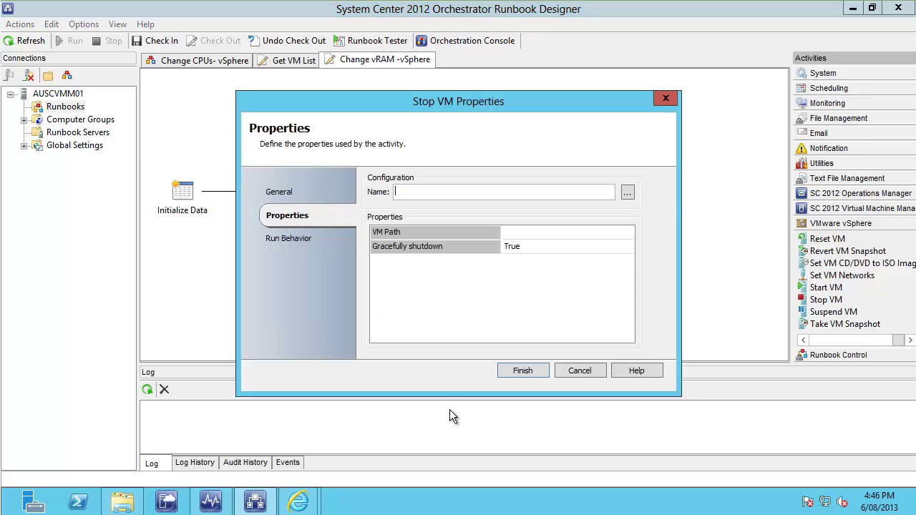
pyautogui.click(627, 193)
pyautogui.click(426, 176)
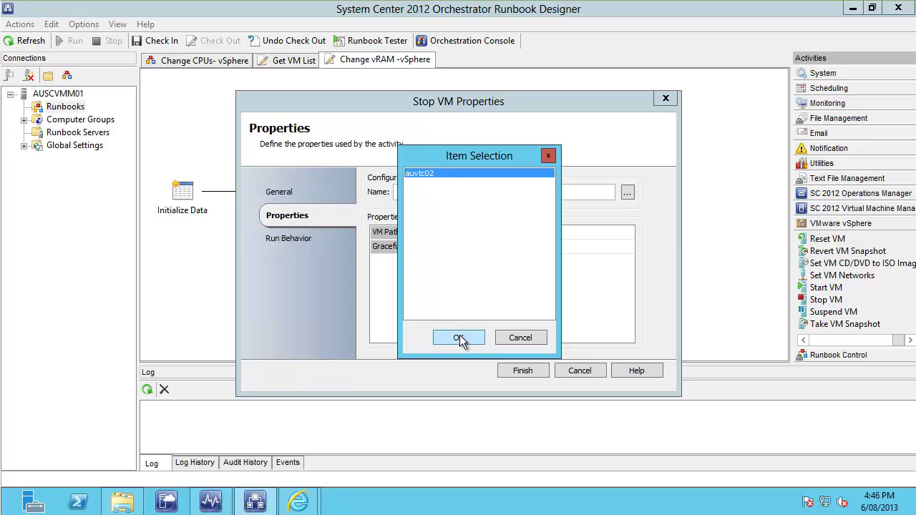
pyautogui.click(458, 338)
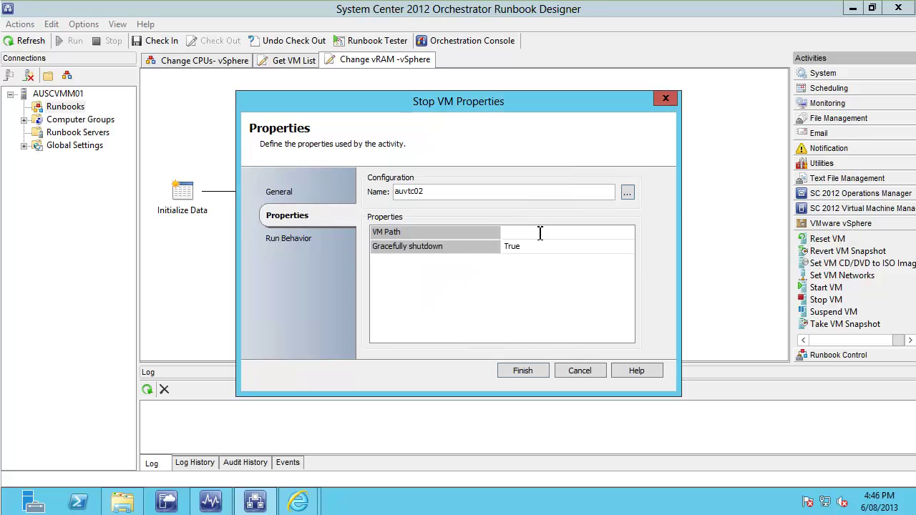
# - Subscribe the Stop VM activity's VM Path property to the VM Path published data from Initialize Data
pyautogui.click(540, 232)
pyautogui.rightClick(543, 232)
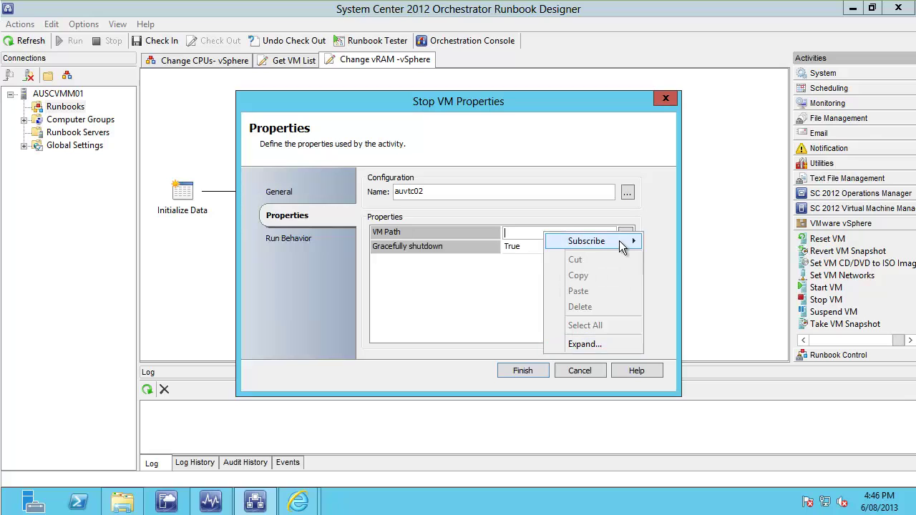
pyautogui.moveTo(621, 247)
pyautogui.click(680, 239)
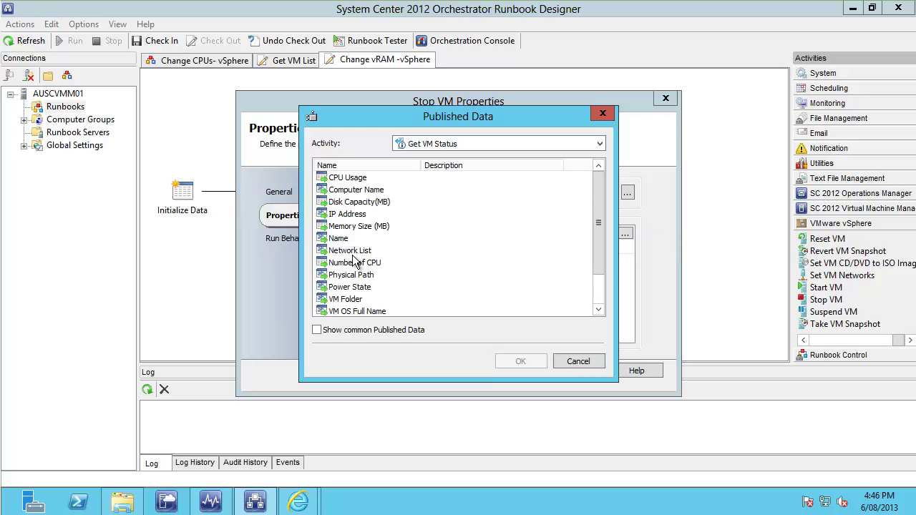
pyautogui.click(570, 148)
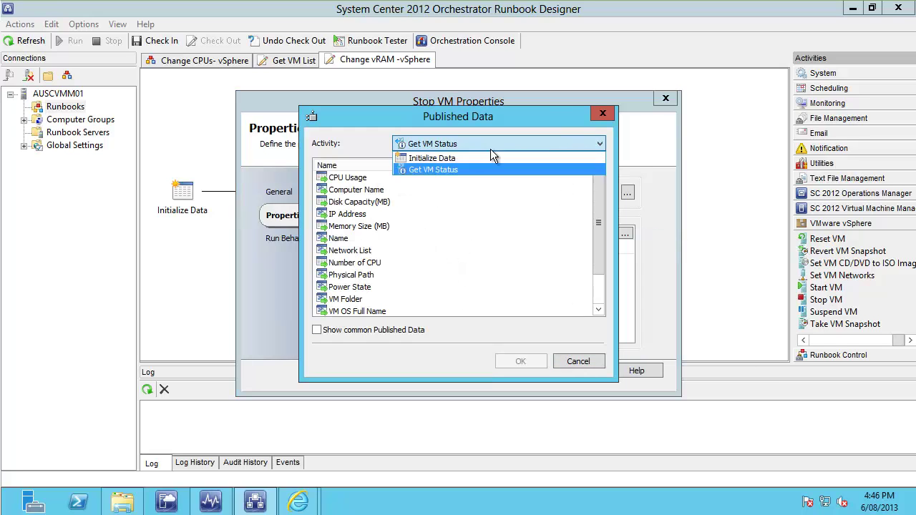
pyautogui.click(444, 156)
pyautogui.click(342, 189)
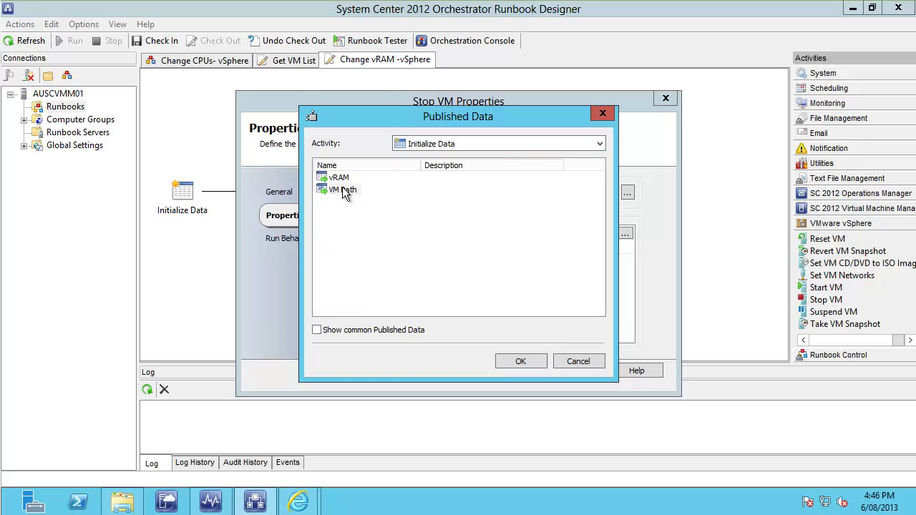
pyautogui.click(526, 360)
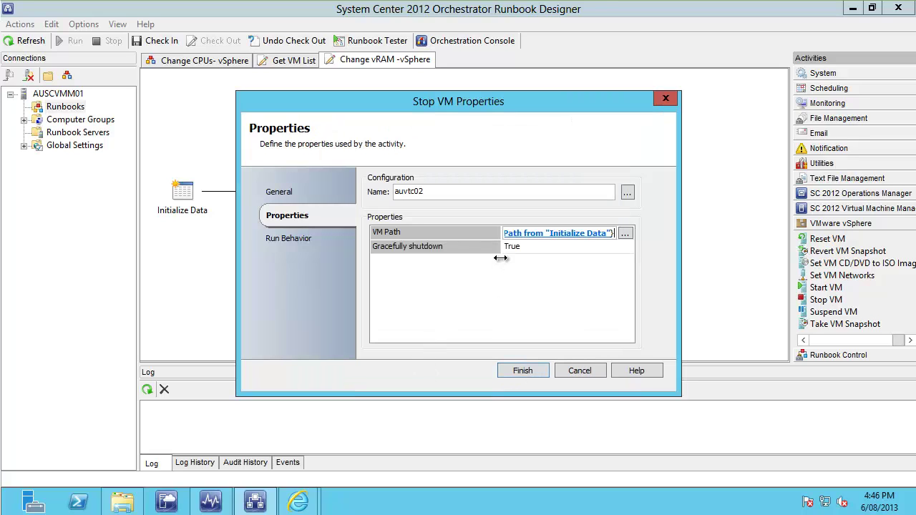
# - Set Gracefully shutdown to False for the Stop VM activity and save its properties
pyautogui.click(535, 248)
pyautogui.click(625, 247)
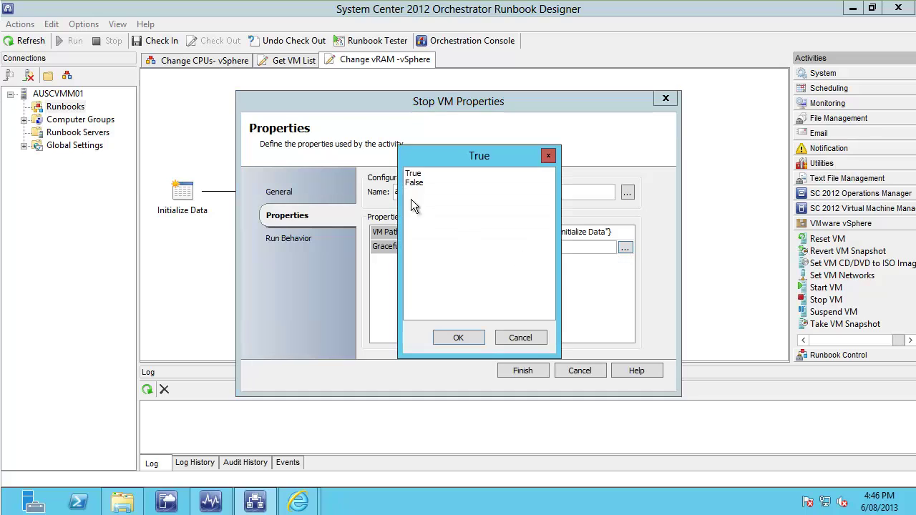
pyautogui.click(418, 183)
pyautogui.click(460, 337)
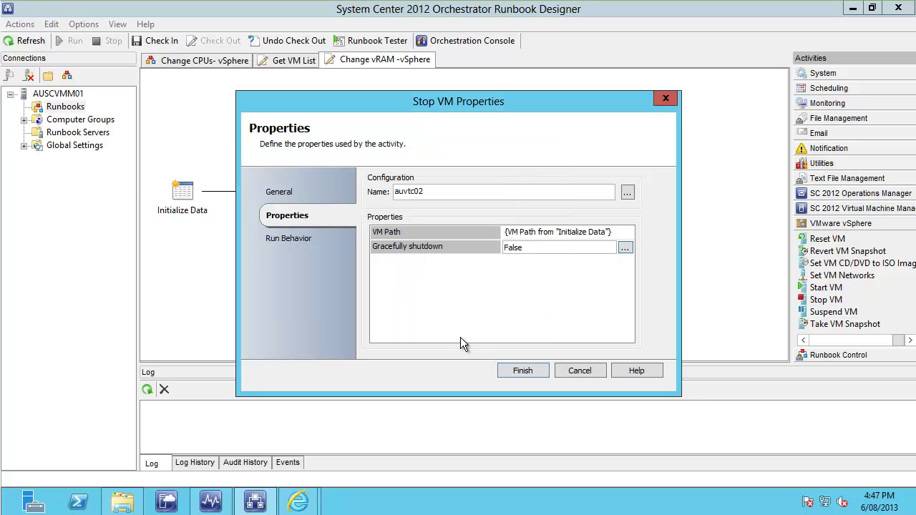
pyautogui.click(519, 370)
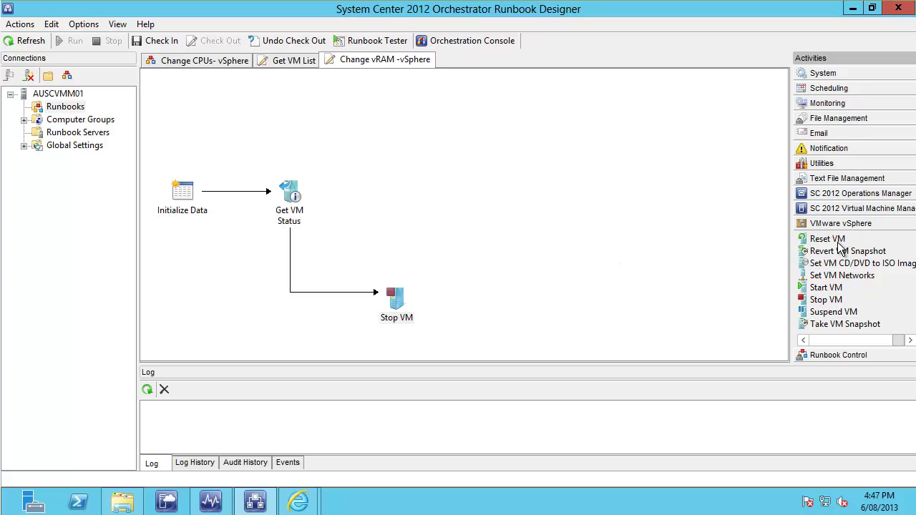
# - Add a VMware vSphere Reconfigure VM activity beside Get VM Status, above Stop VM, and link Get VM Status to it
pyautogui.click(858, 340)
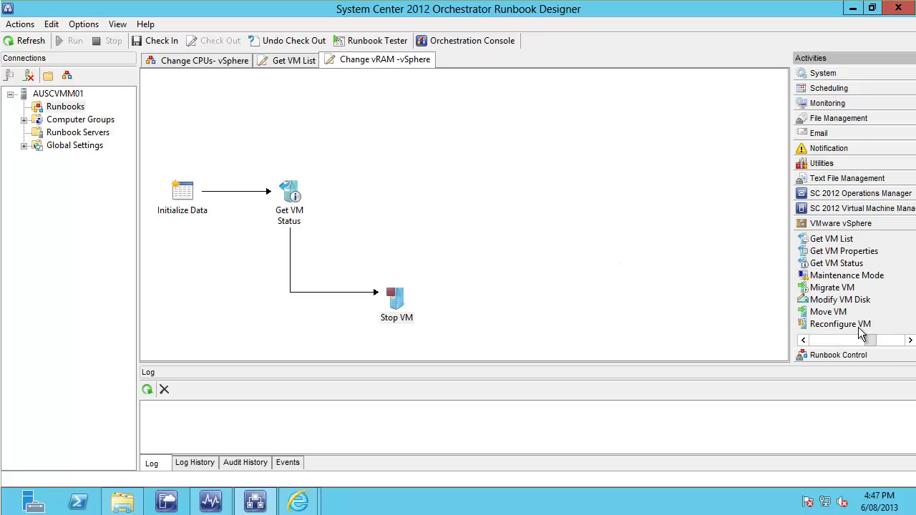
pyautogui.click(857, 326)
pyautogui.moveTo(827, 327); pyautogui.dragTo(394, 187)
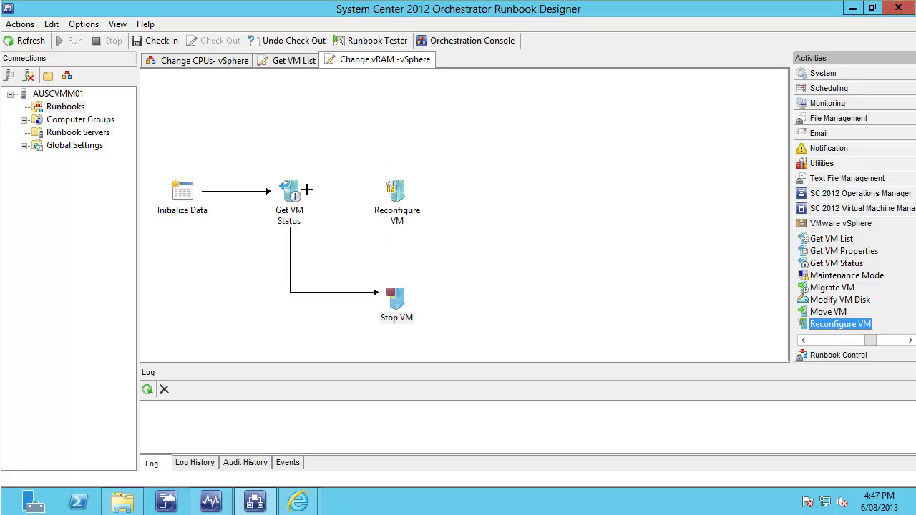
pyautogui.moveTo(307, 189); pyautogui.dragTo(392, 193)
# - Set the include filter of the link between Get VM Status and Reconfigure VM to Power State equals "powered off"
pyautogui.rightClick(360, 199)
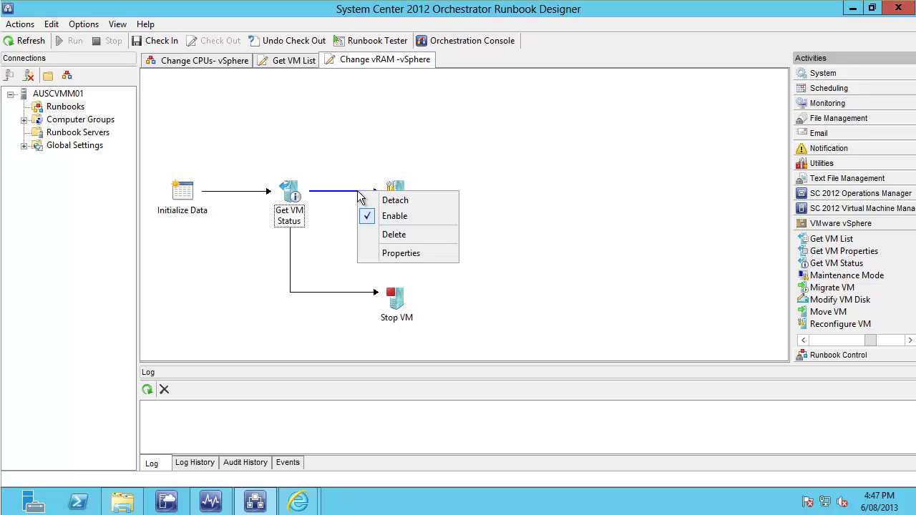
pyautogui.click(425, 254)
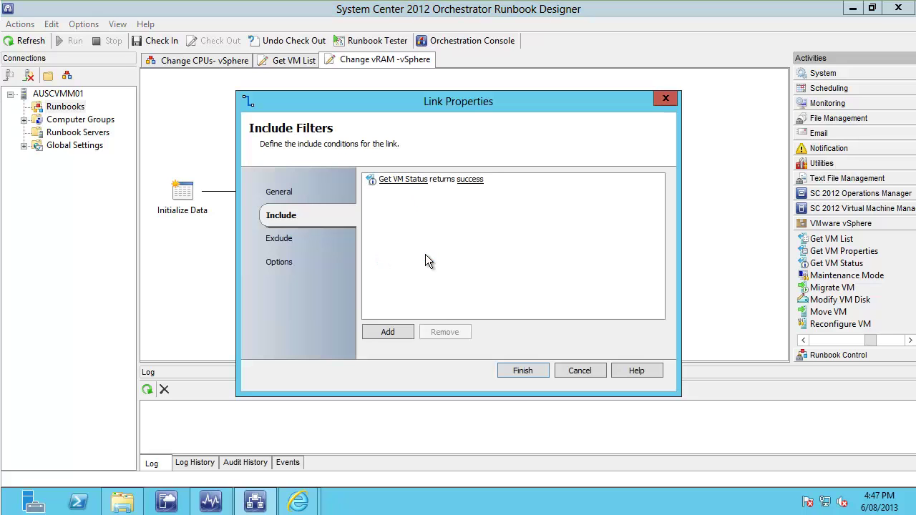
pyautogui.click(407, 181)
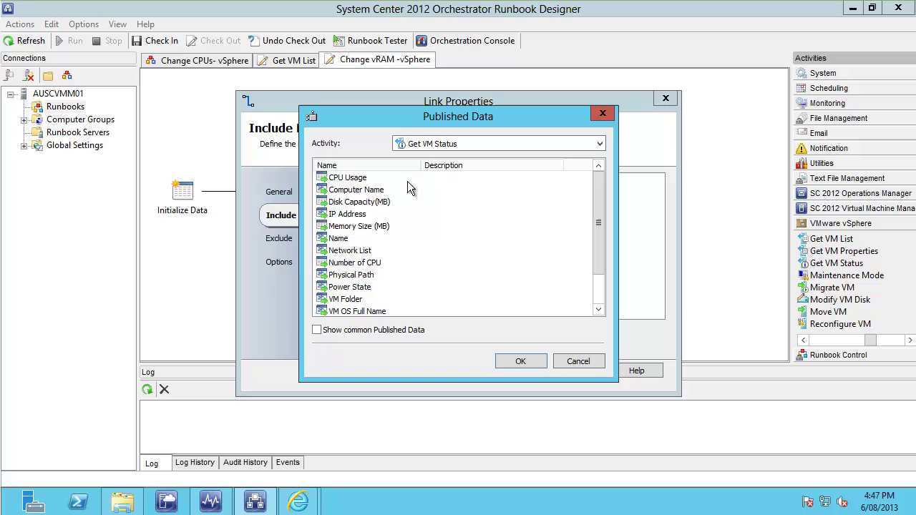
pyautogui.click(368, 289)
pyautogui.click(520, 361)
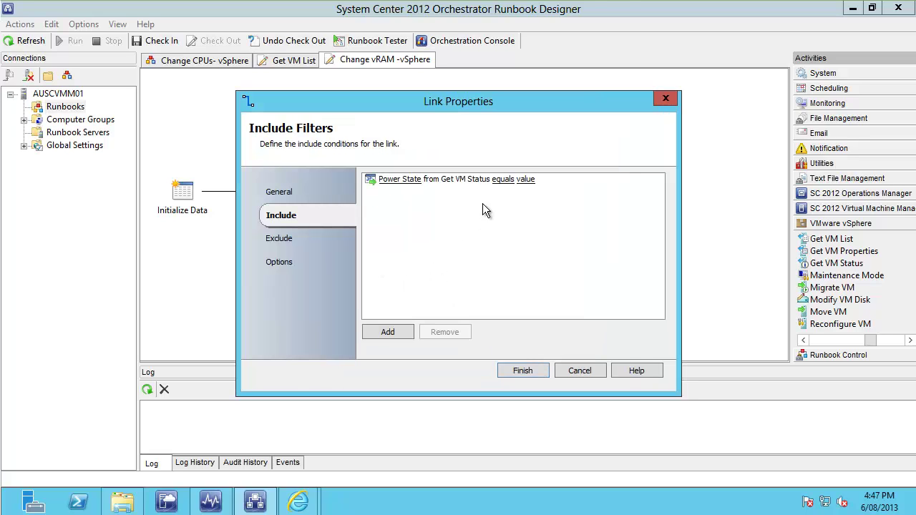
pyautogui.click(529, 180)
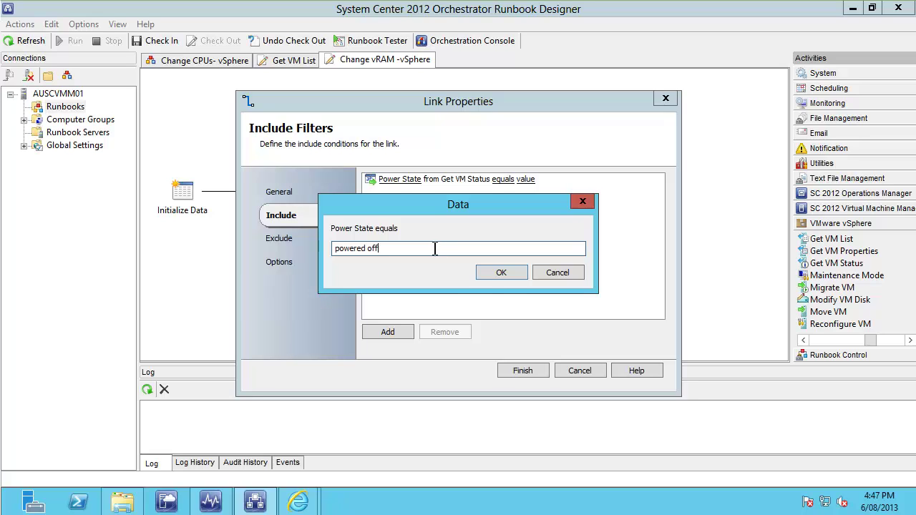
pyautogui.click(511, 274)
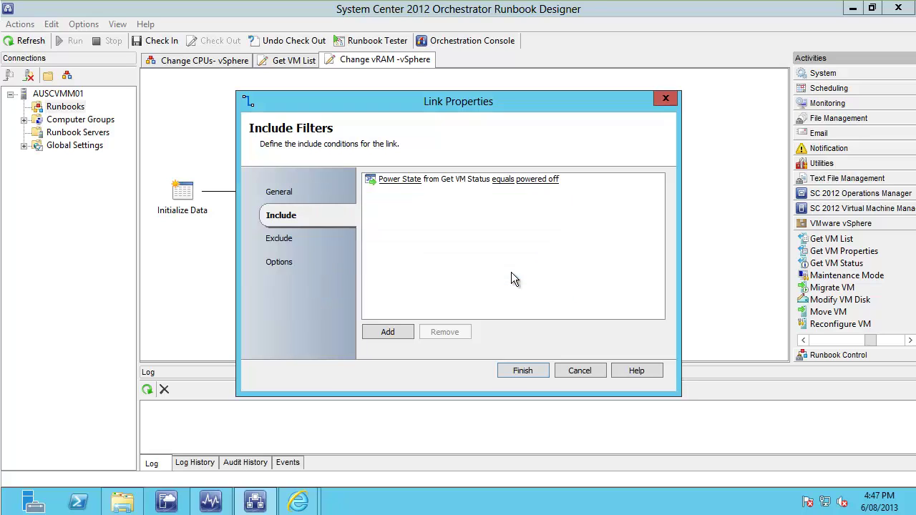
pyautogui.click(533, 370)
pyautogui.click(463, 245)
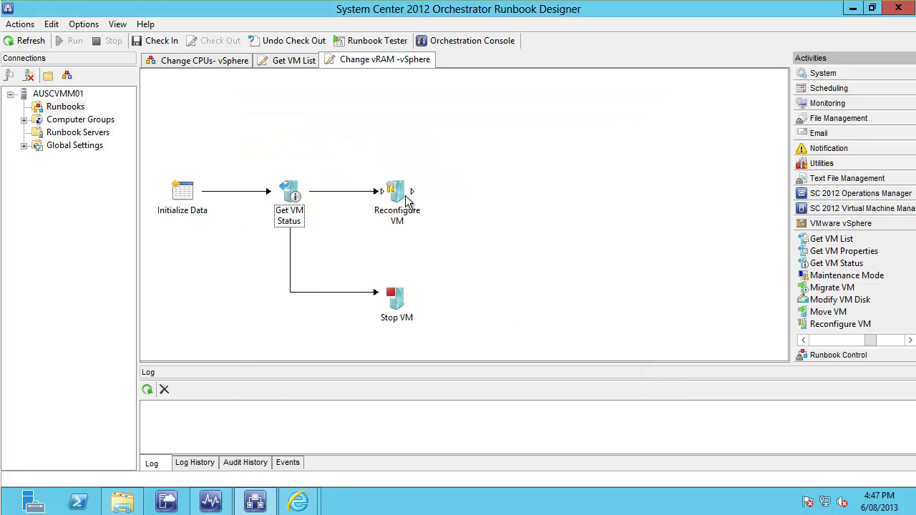
# - Open the Reconfigure VM activity's properties and choose auvtc02 as its configuration
pyautogui.rightClick(400, 195)
pyautogui.click(455, 307)
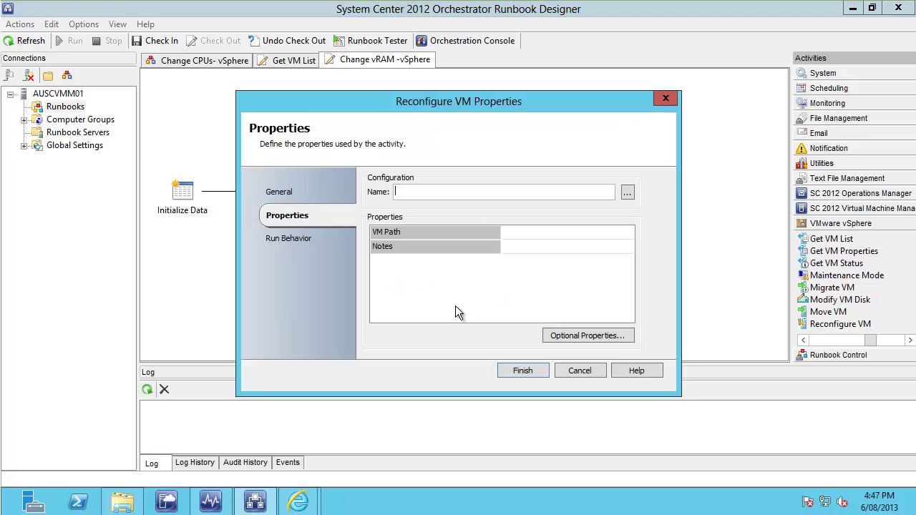
pyautogui.click(627, 194)
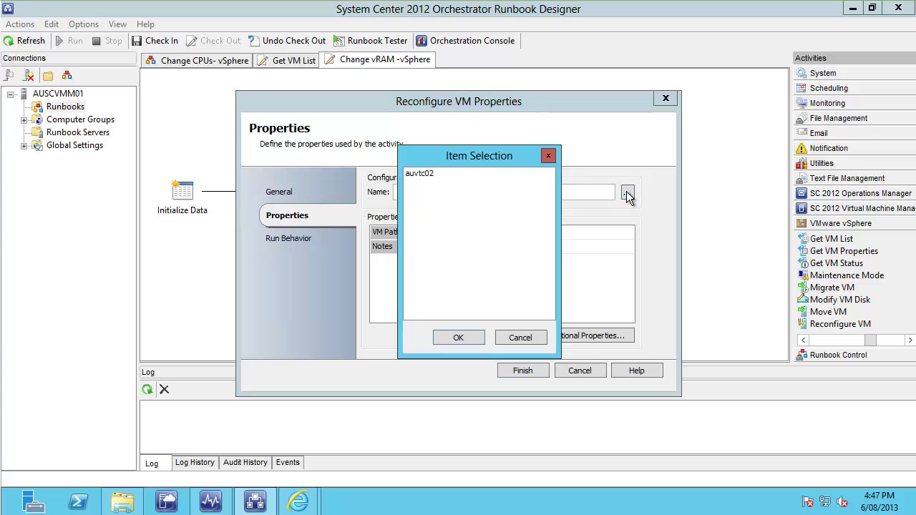
pyautogui.click(432, 174)
pyautogui.click(458, 339)
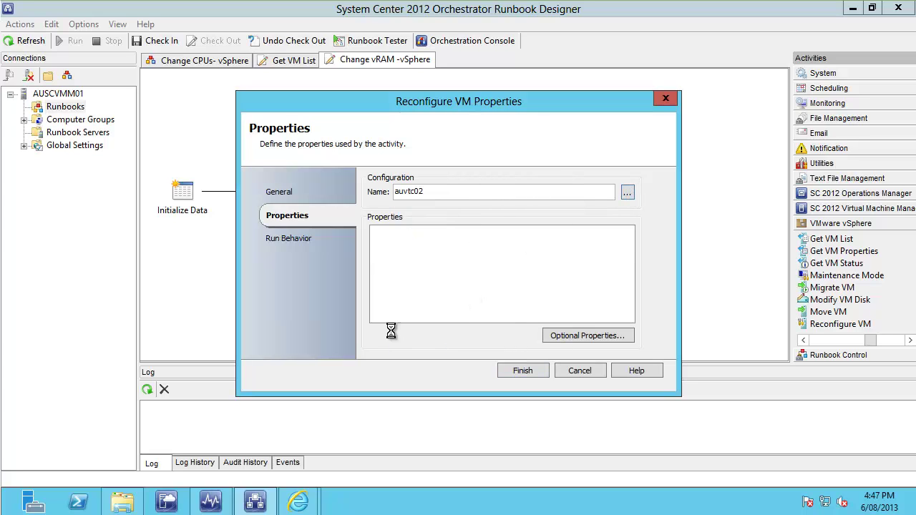
# - Subscribe Reconfigure VM's VM Path property to the VM Path published data from Initialize Data
pyautogui.click(533, 232)
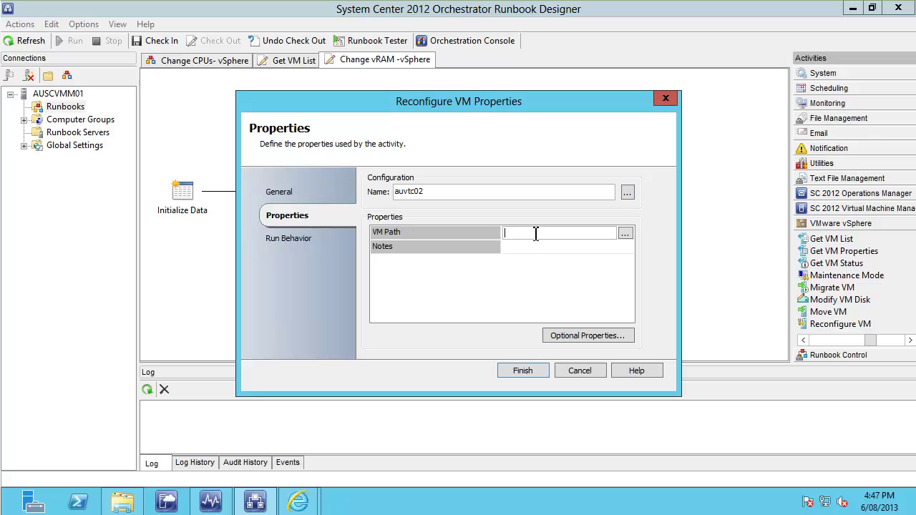
pyautogui.rightClick(535, 233)
pyautogui.moveTo(578, 247)
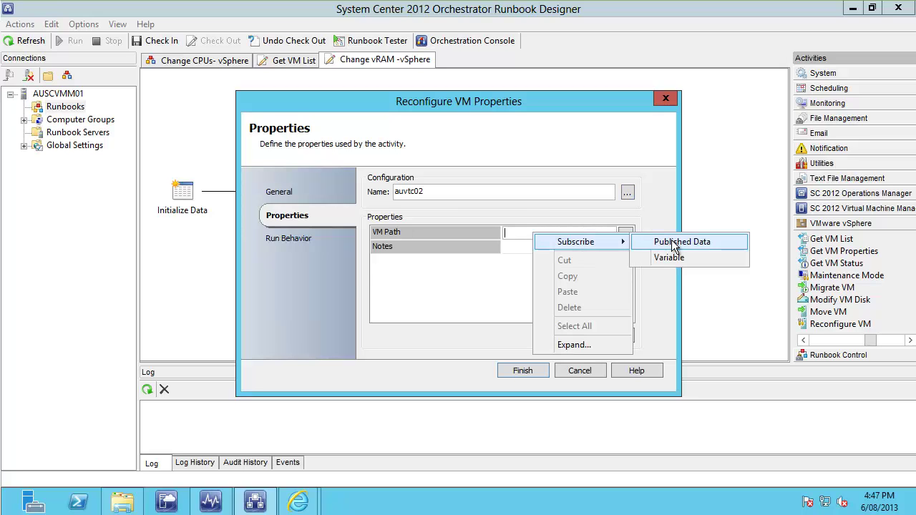
pyautogui.click(676, 241)
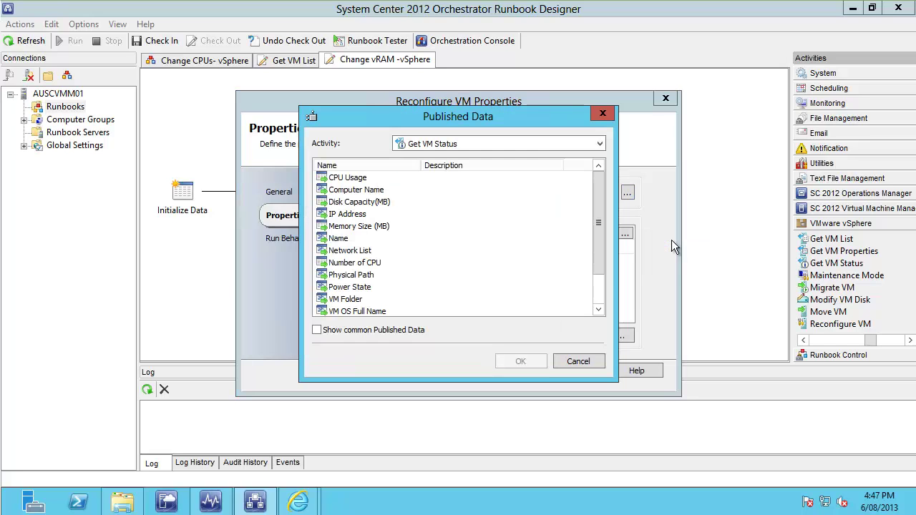
pyautogui.click(509, 143)
pyautogui.click(458, 158)
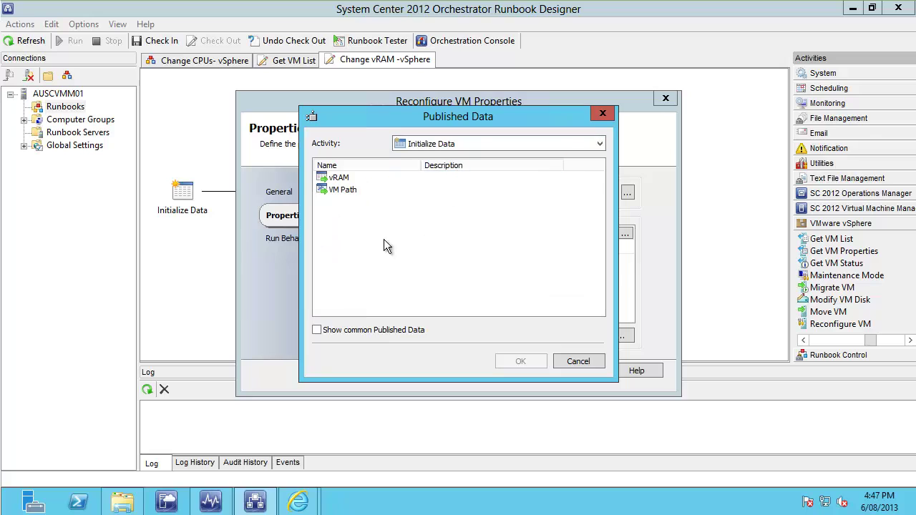
pyautogui.click(345, 191)
pyautogui.click(520, 362)
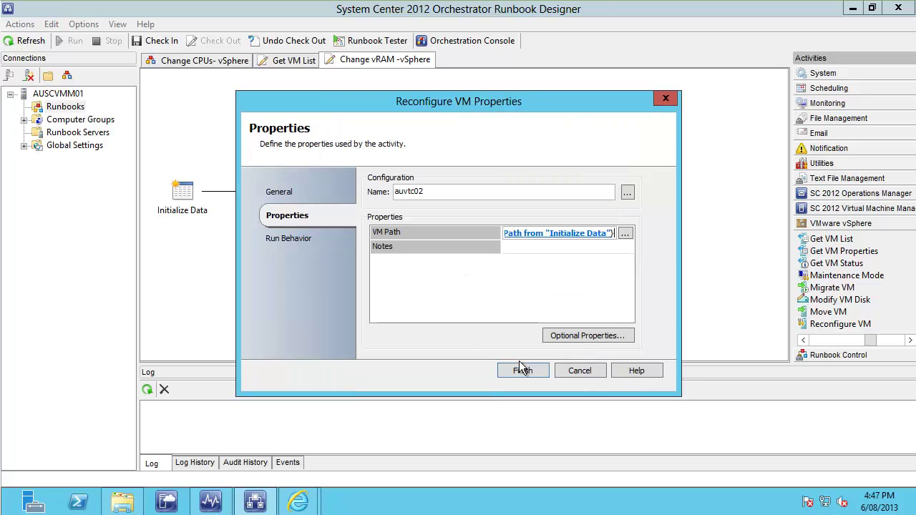
# - Add the optional Memory property to the Reconfigure VM activity
pyautogui.click(570, 336)
pyautogui.click(386, 275)
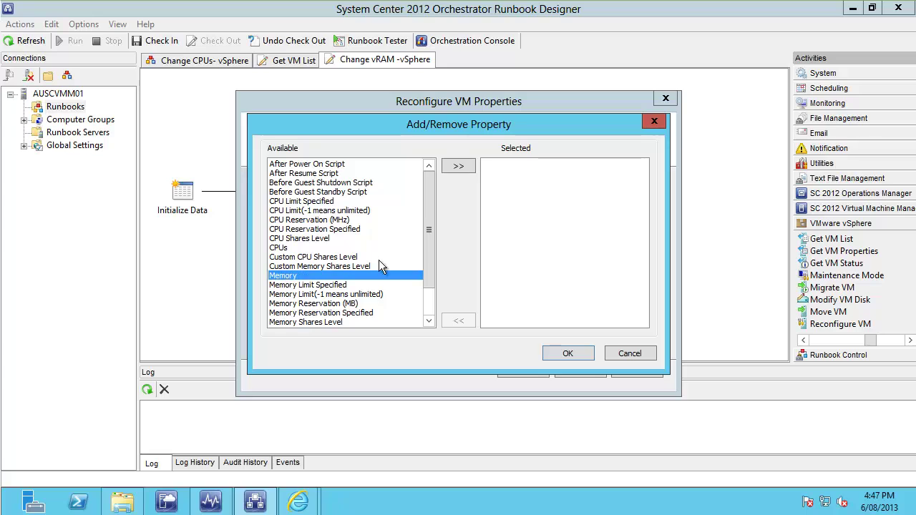
pyautogui.click(459, 166)
pyautogui.click(568, 353)
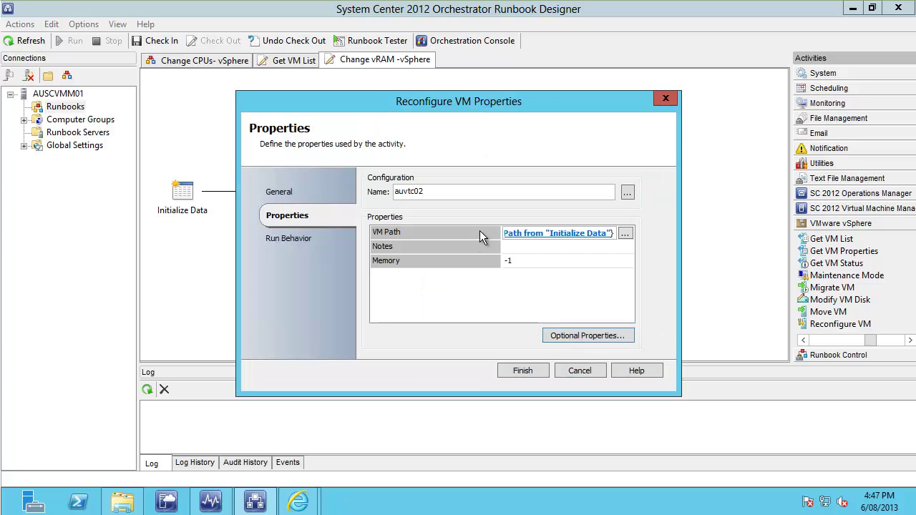
# - Replace the Memory value with a subscription to the vRAM published data from Initialize Data and save the Reconfigure VM properties
pyautogui.click(540, 263)
pyautogui.press('BackSpace')
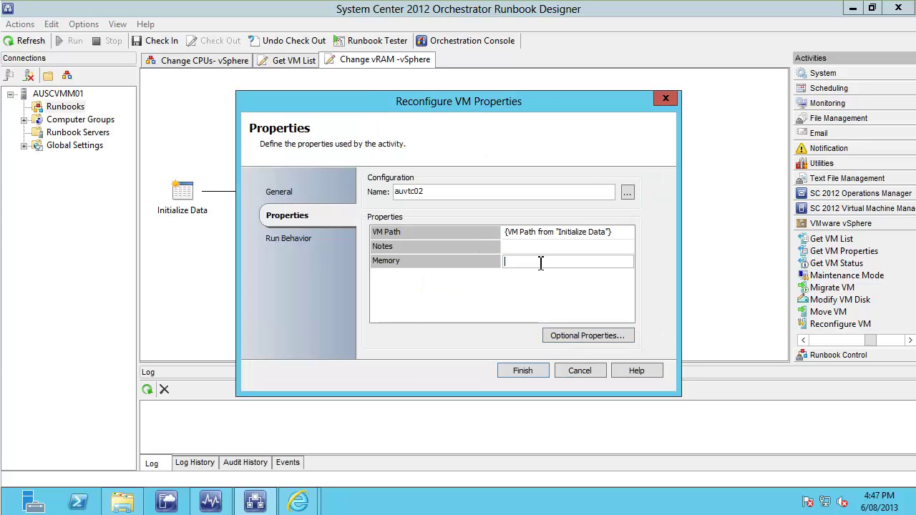
pyautogui.rightClick(538, 262)
pyautogui.moveTo(587, 276)
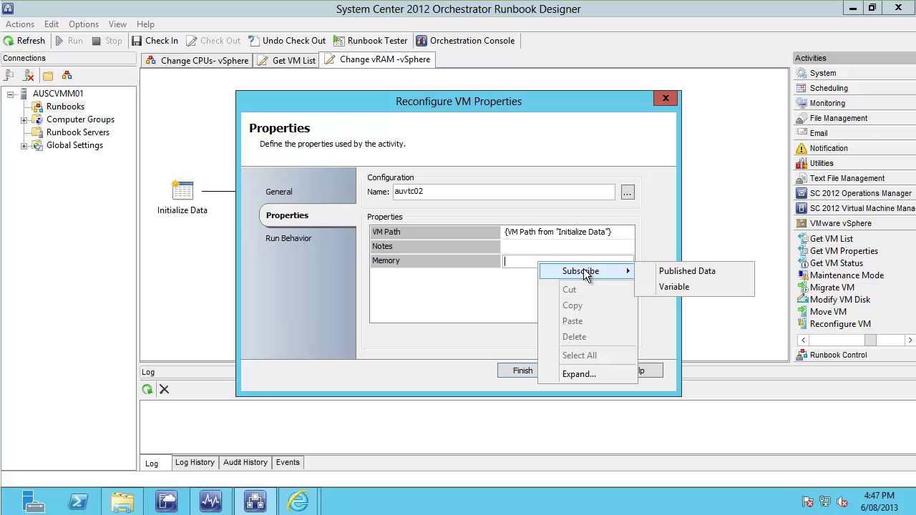
pyautogui.click(682, 273)
pyautogui.click(480, 144)
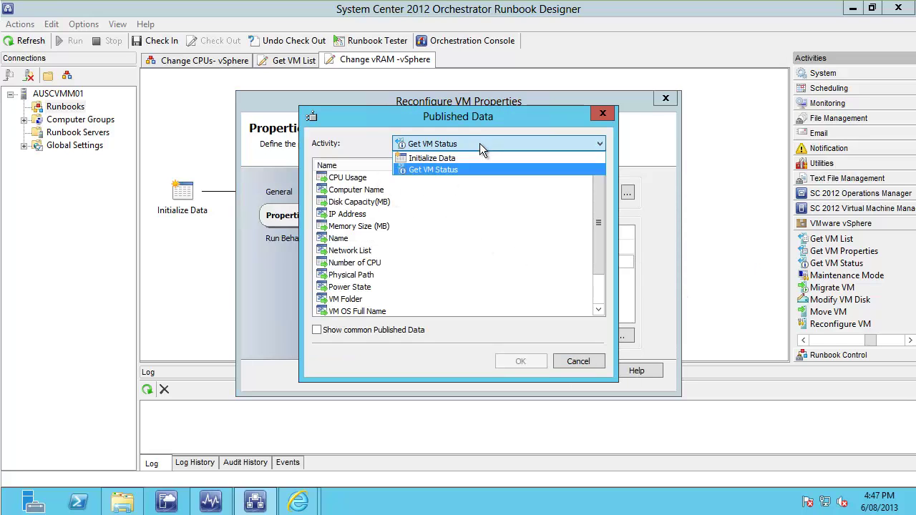
pyautogui.click(412, 156)
pyautogui.click(338, 191)
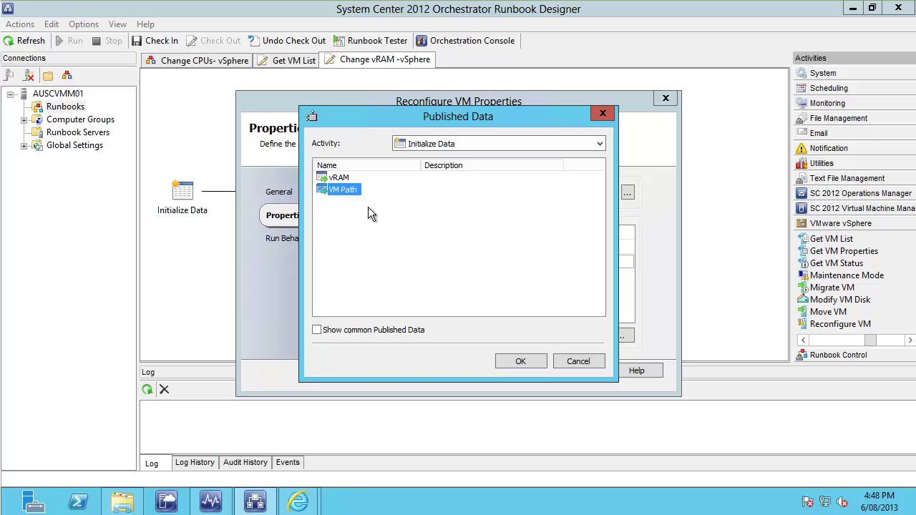
pyautogui.click(336, 178)
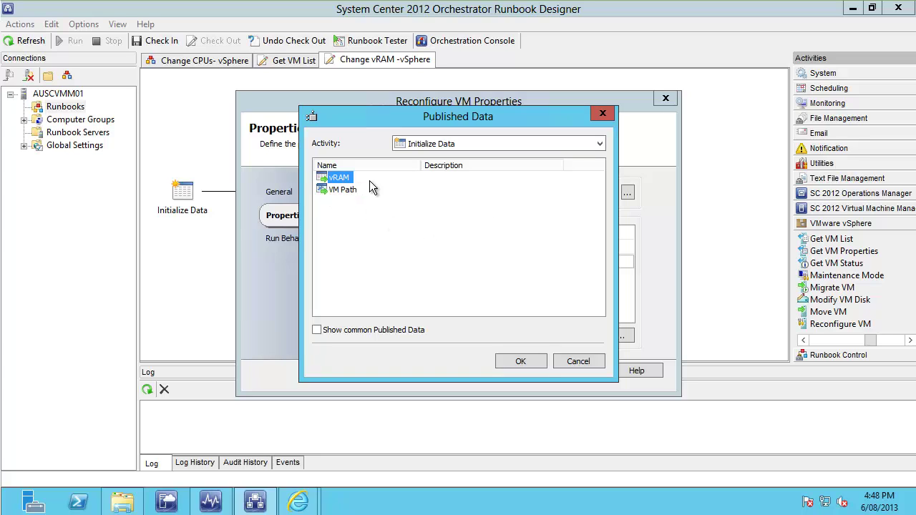
pyautogui.click(533, 361)
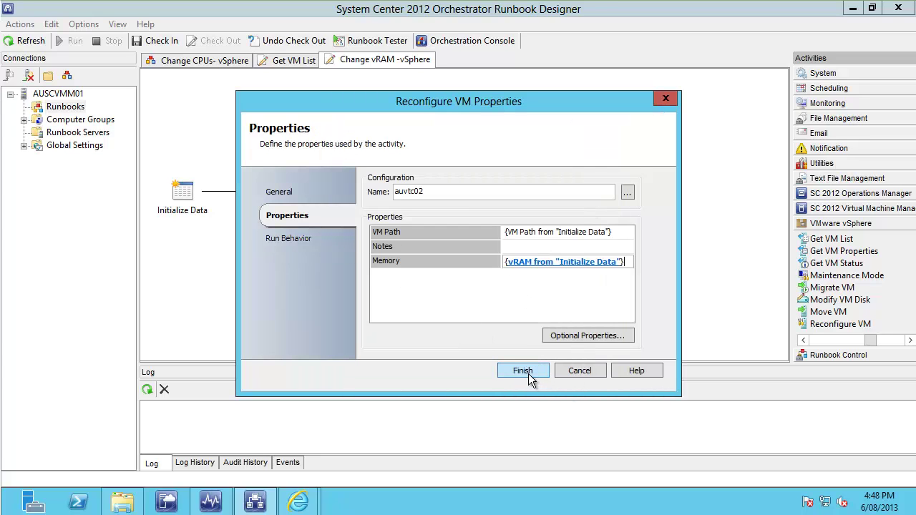
pyautogui.click(523, 369)
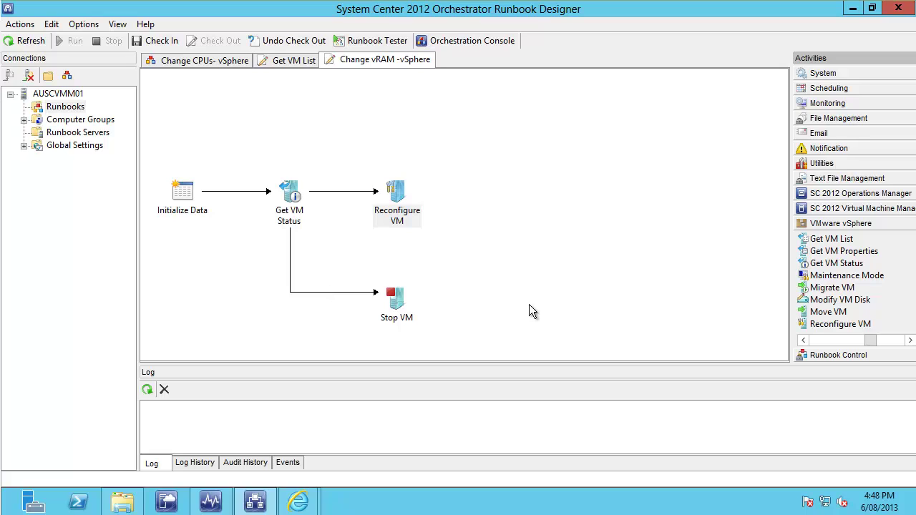
# - Add a VMware vSphere Start VM activity after Reconfigure VM and link Reconfigure VM to it
pyautogui.click(895, 340)
pyautogui.click(827, 289)
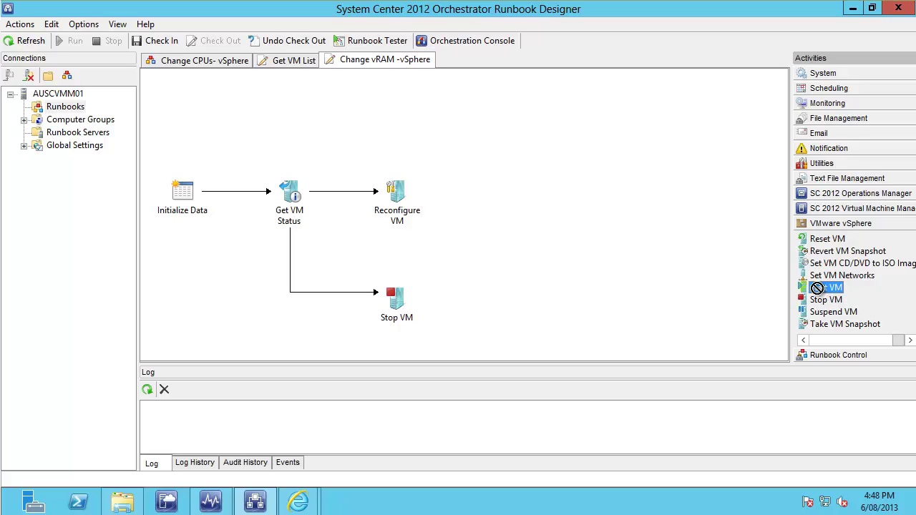
pyautogui.moveTo(827, 292); pyautogui.dragTo(493, 194)
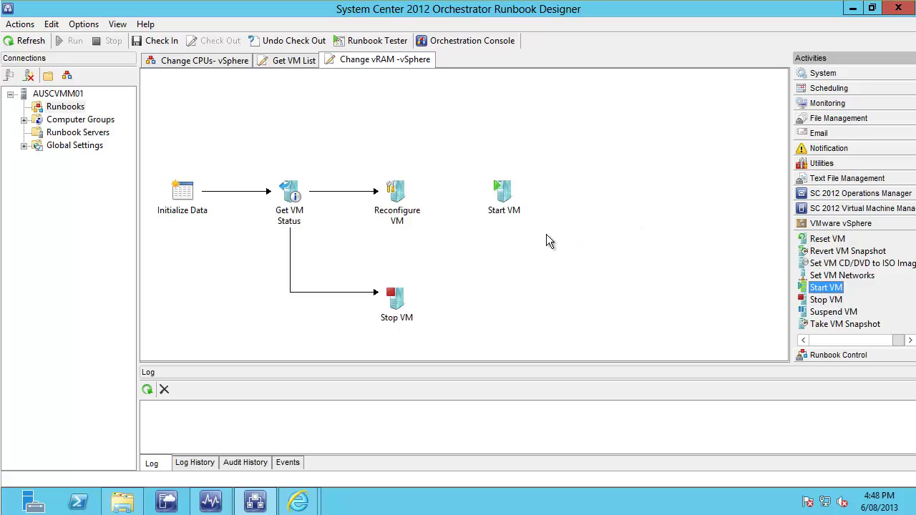
pyautogui.click(503, 191)
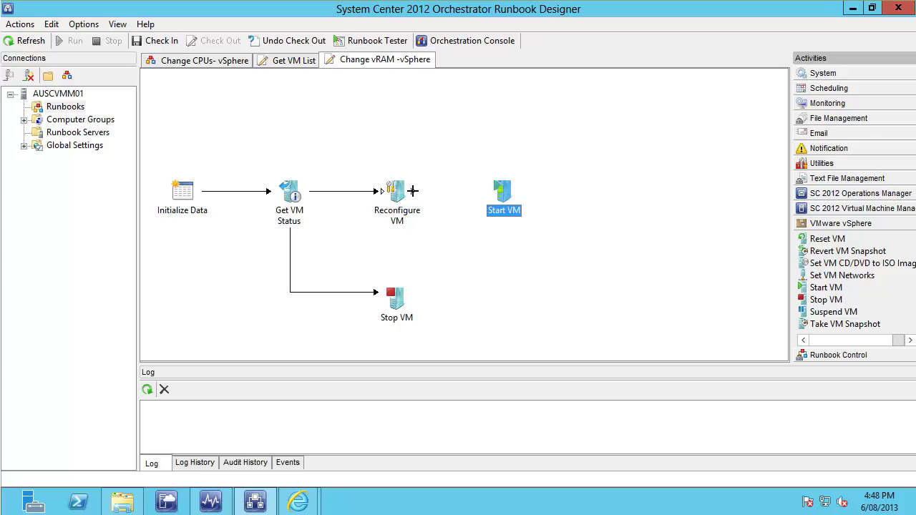
pyautogui.moveTo(412, 191); pyautogui.dragTo(507, 199)
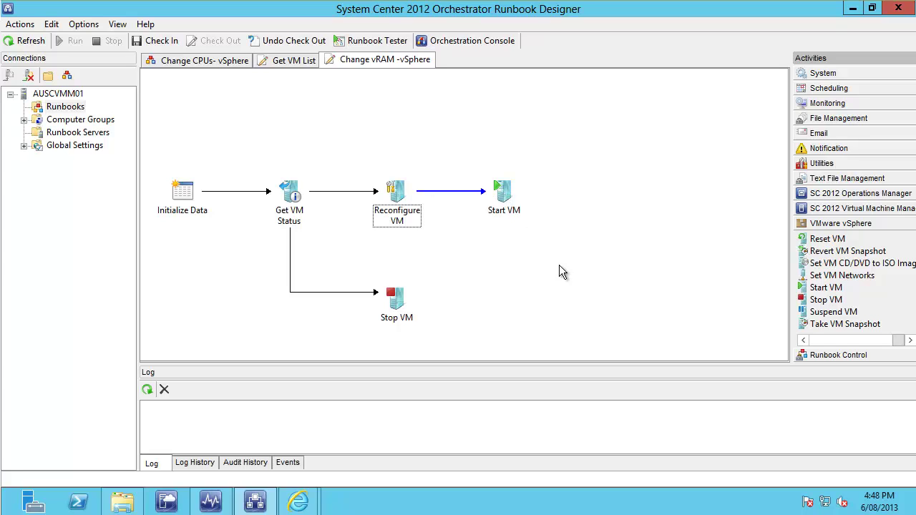
# - Open the Start VM activity's properties and choose auvtc02 as its configuration
pyautogui.rightClick(504, 189)
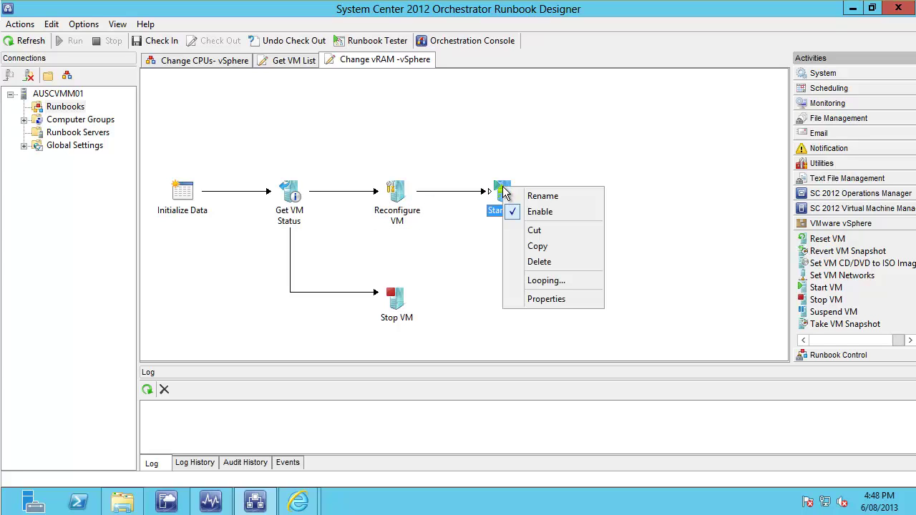
pyautogui.click(566, 300)
pyautogui.click(629, 193)
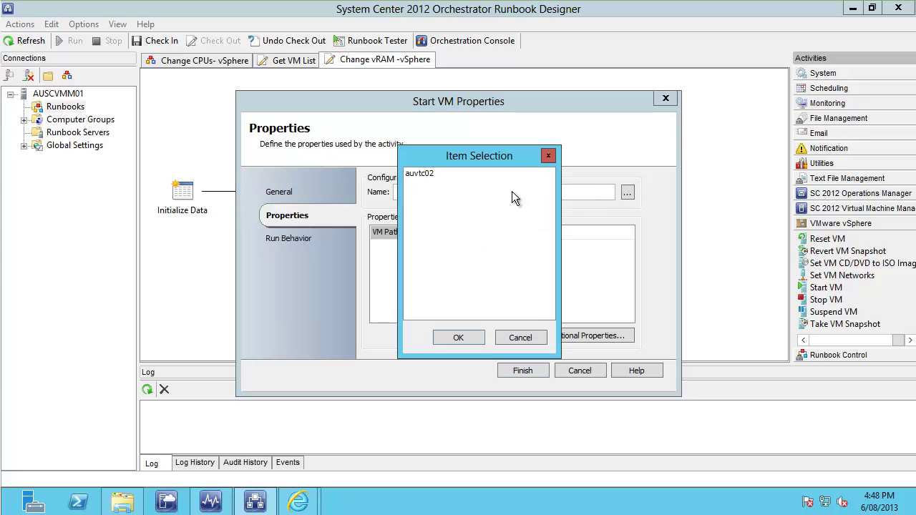
pyautogui.click(426, 174)
pyautogui.click(453, 337)
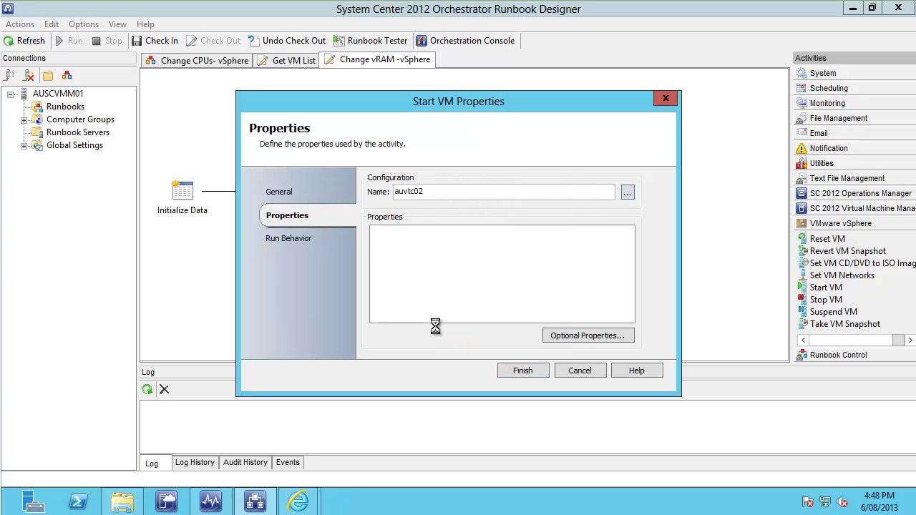
# - Subscribe Start VM's VM Path property to the VM Path published data from Initialize Data and save the activity's properties
pyautogui.click(533, 232)
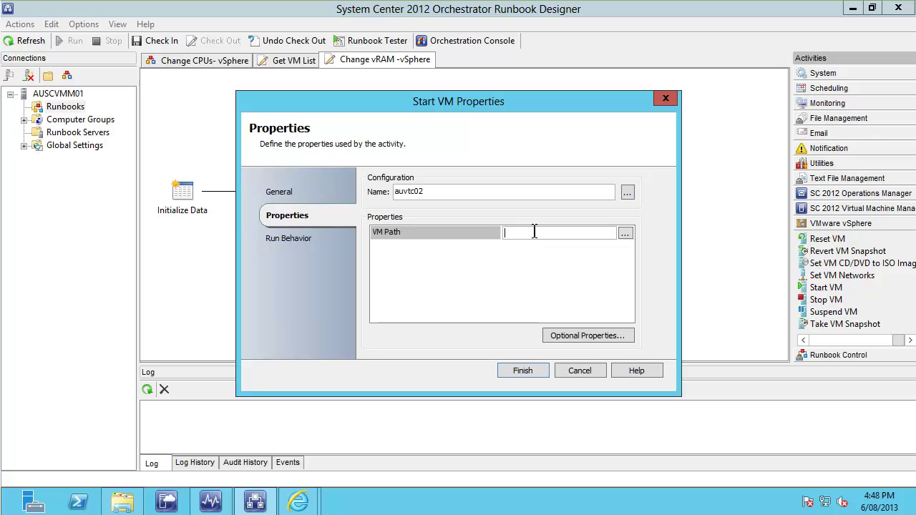
pyautogui.rightClick(535, 233)
pyautogui.moveTo(583, 243)
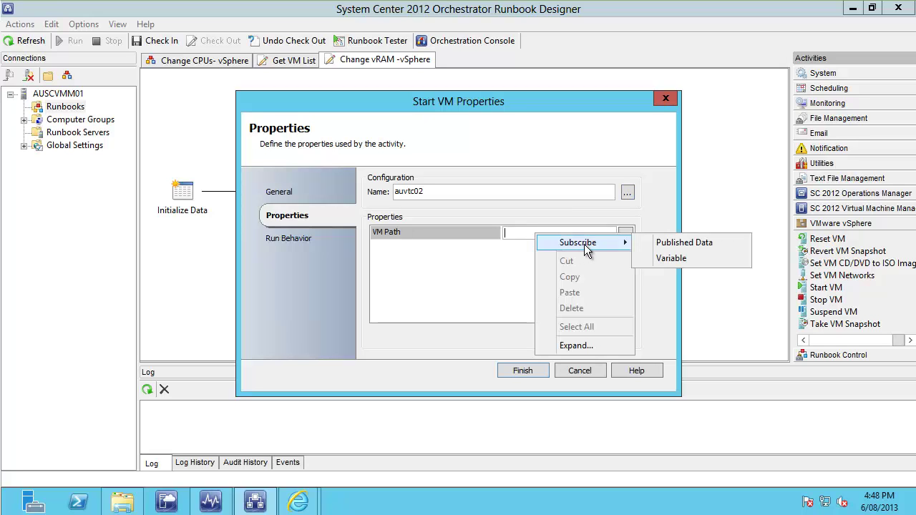
pyautogui.click(687, 245)
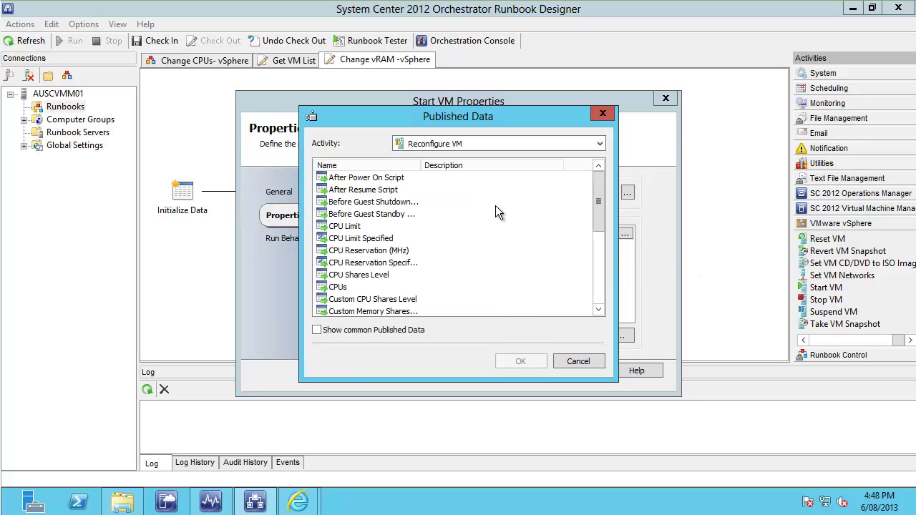
pyautogui.click(520, 144)
pyautogui.click(459, 156)
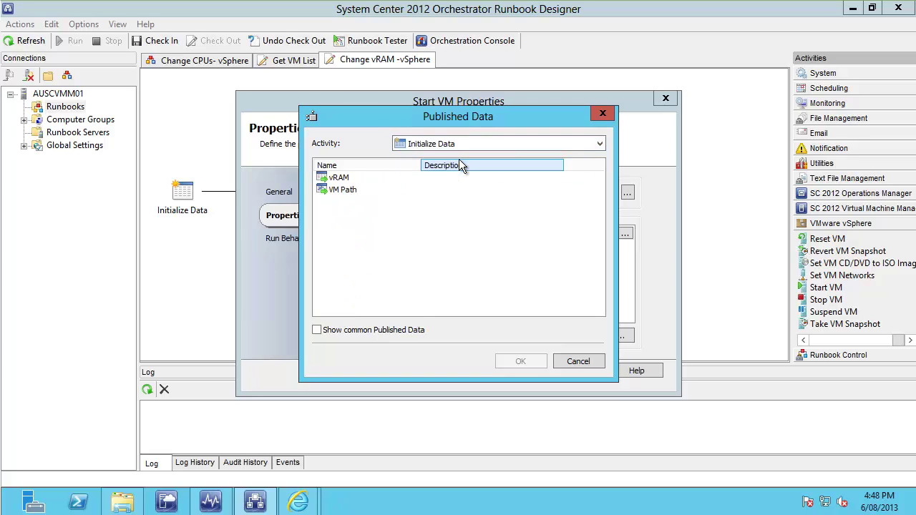
pyautogui.click(352, 191)
pyautogui.click(511, 358)
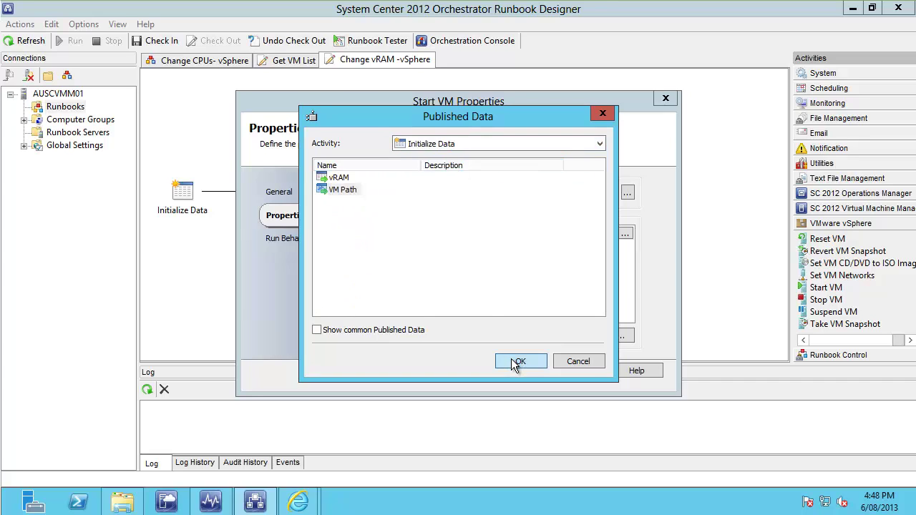
pyautogui.click(522, 370)
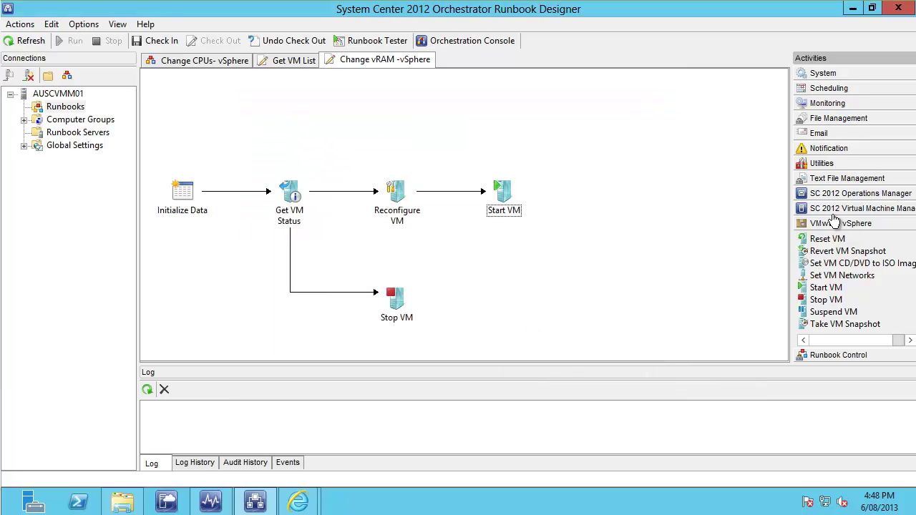
# - Add an SC 2012 Operations Manager Create Alert activity after Start VM and link Start VM to it
pyautogui.click(864, 194)
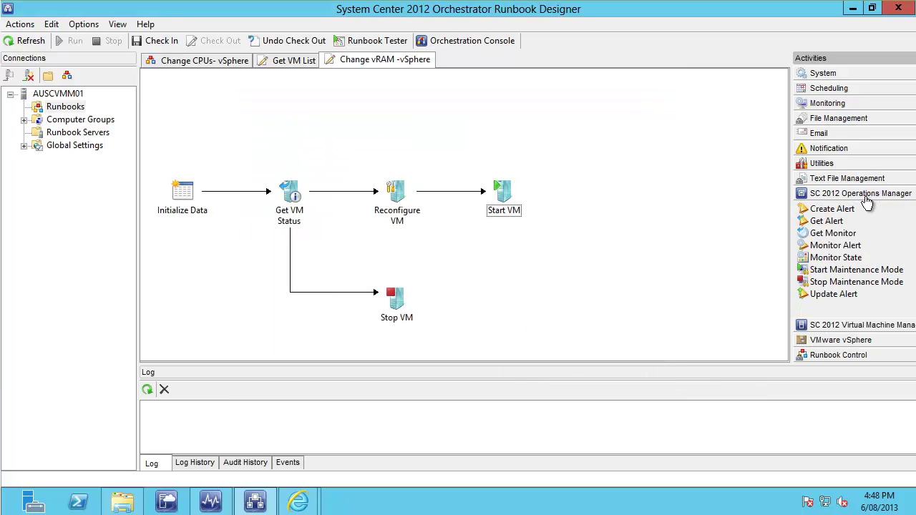
pyautogui.click(825, 209)
pyautogui.moveTo(824, 209); pyautogui.dragTo(609, 198)
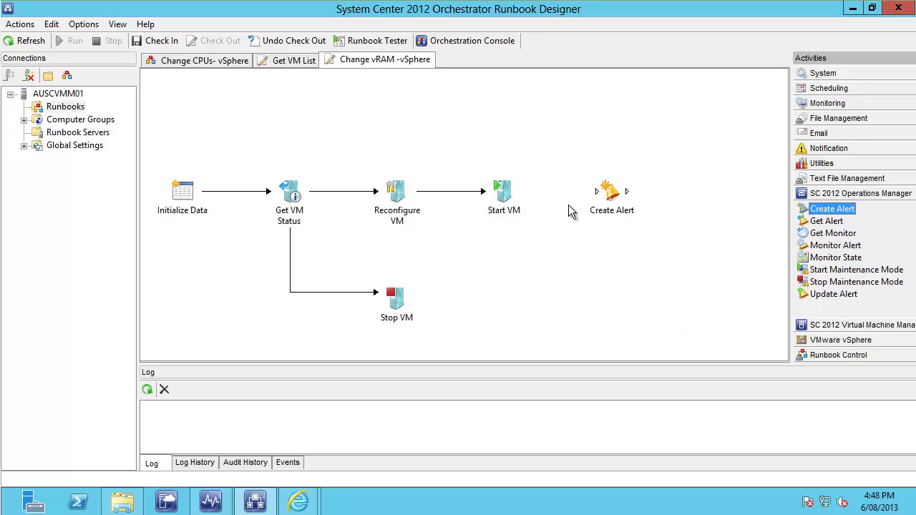
pyautogui.click(511, 208)
pyautogui.moveTo(517, 189); pyautogui.dragTo(615, 199)
# - Open the Create Alert activity's properties and choose the auscom02.demo.veeam.local server connection
pyautogui.click(614, 198)
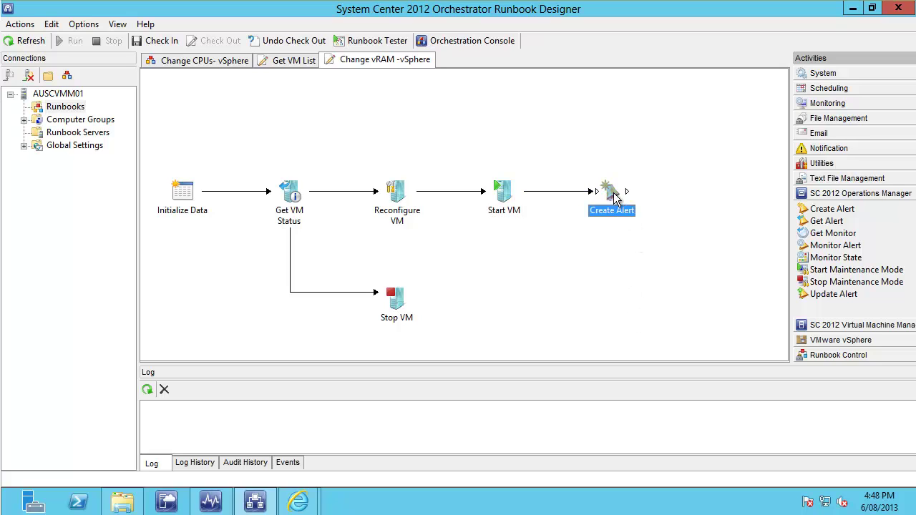
pyautogui.rightClick(614, 199)
pyautogui.click(687, 306)
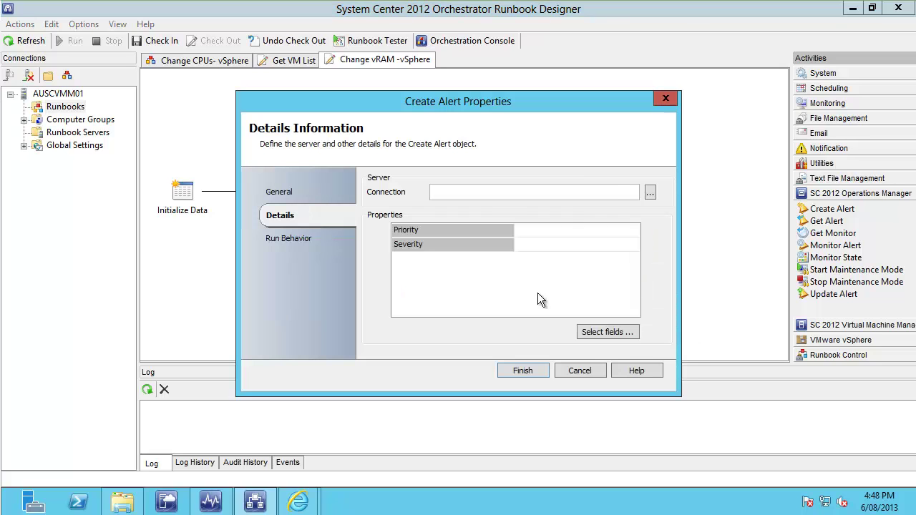
pyautogui.click(650, 193)
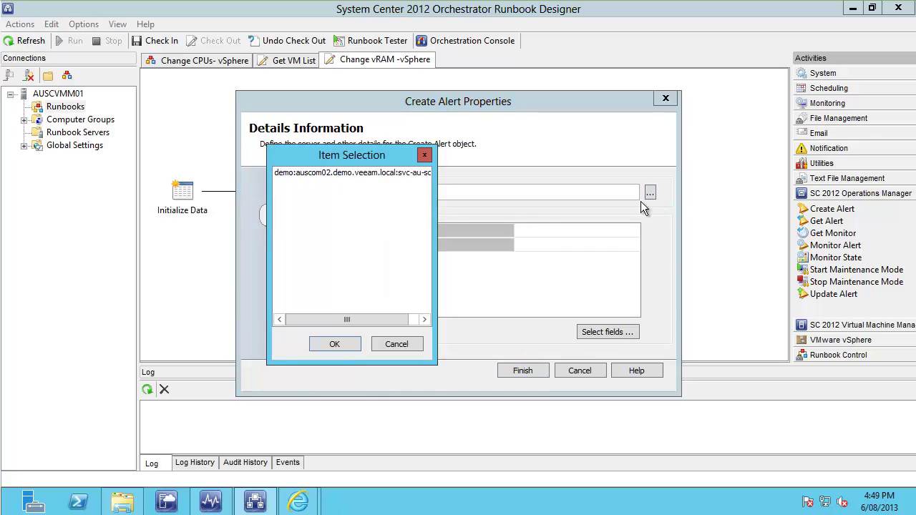
pyautogui.click(330, 172)
pyautogui.click(335, 344)
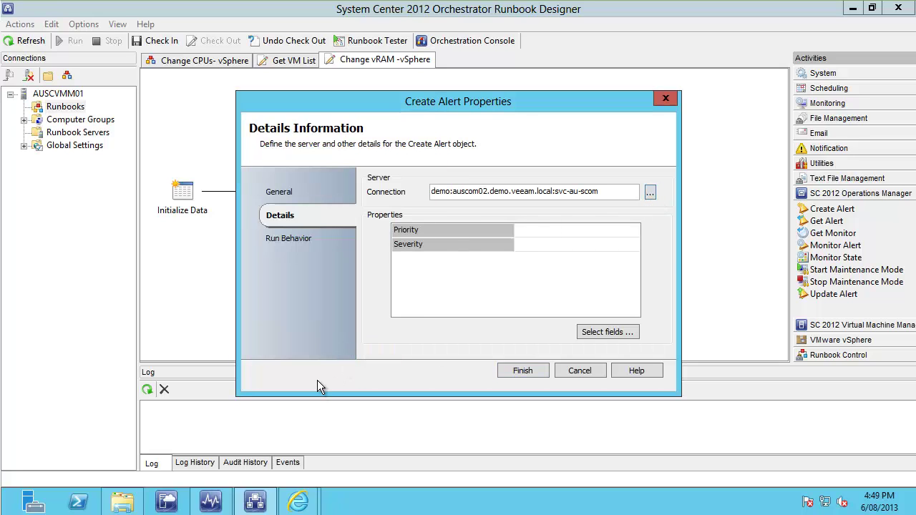
# - Set the alert's Priority to Low and its Severity to Information
pyautogui.click(540, 232)
pyautogui.rightClick(543, 227)
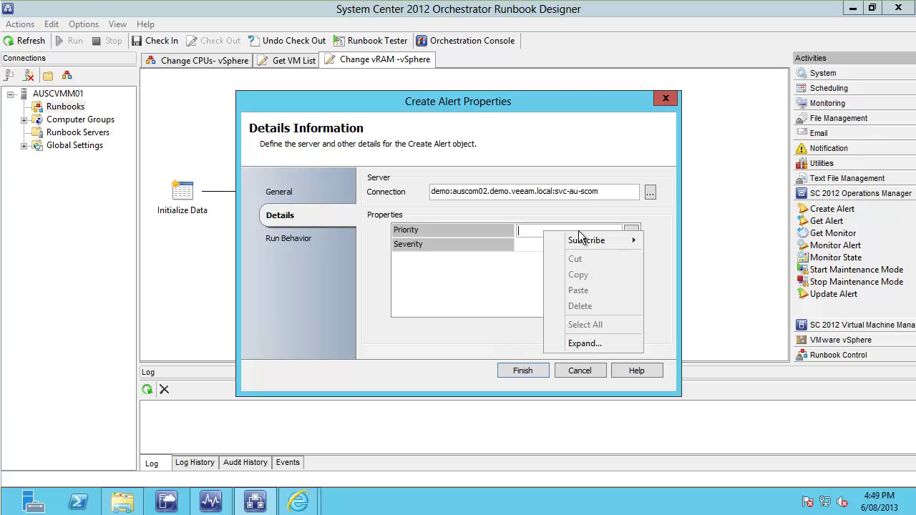
pyautogui.click(632, 229)
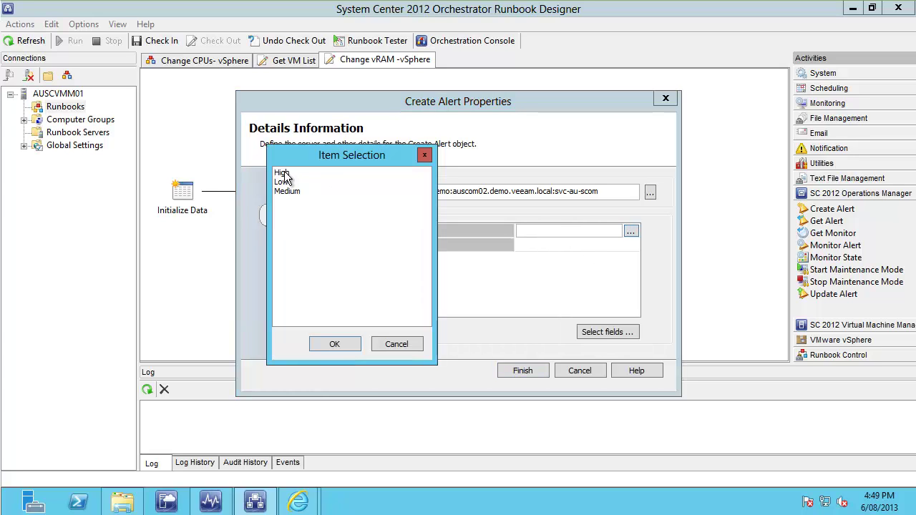
pyautogui.click(284, 183)
pyautogui.click(346, 348)
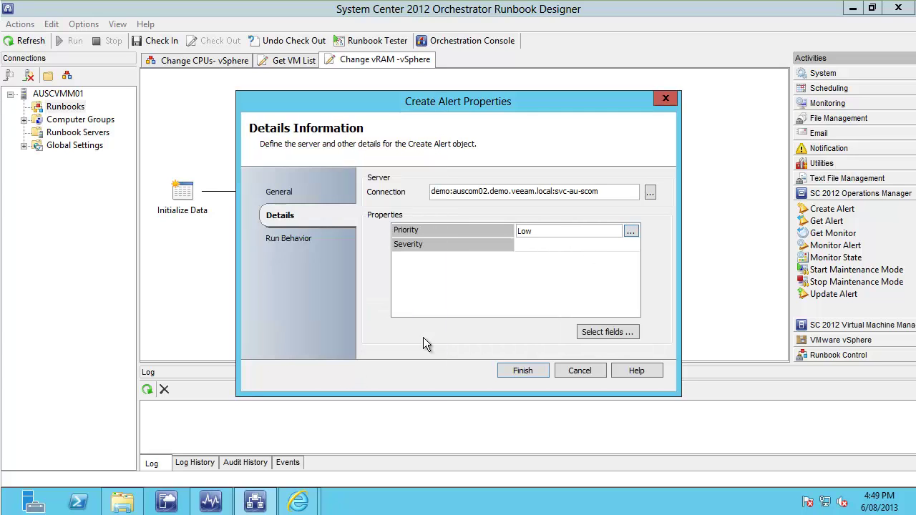
pyautogui.click(557, 246)
pyautogui.click(630, 246)
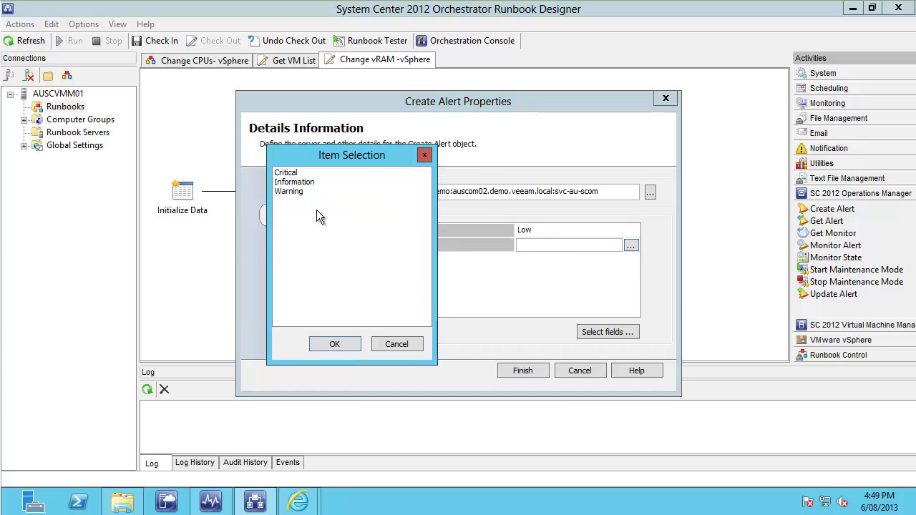
pyautogui.click(304, 184)
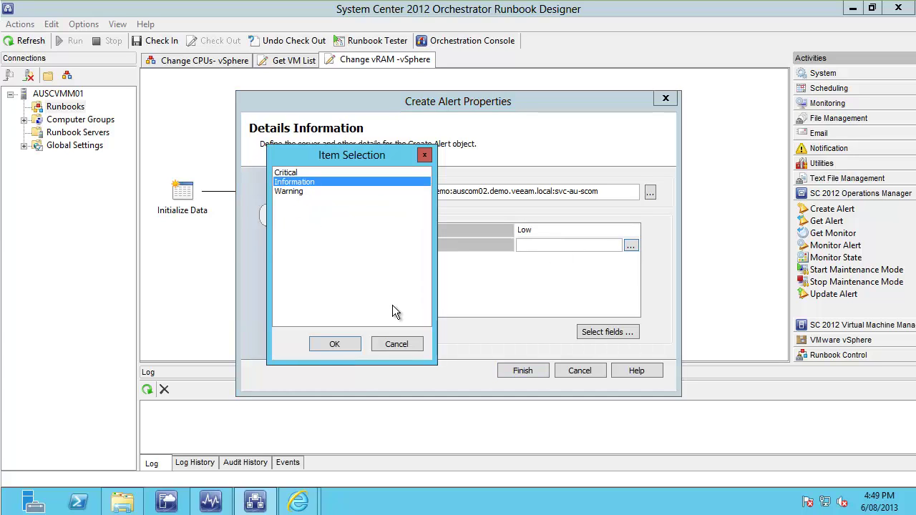
pyautogui.click(347, 344)
# - Add the optional Description field to the Create Alert activity's properties
pyautogui.click(605, 332)
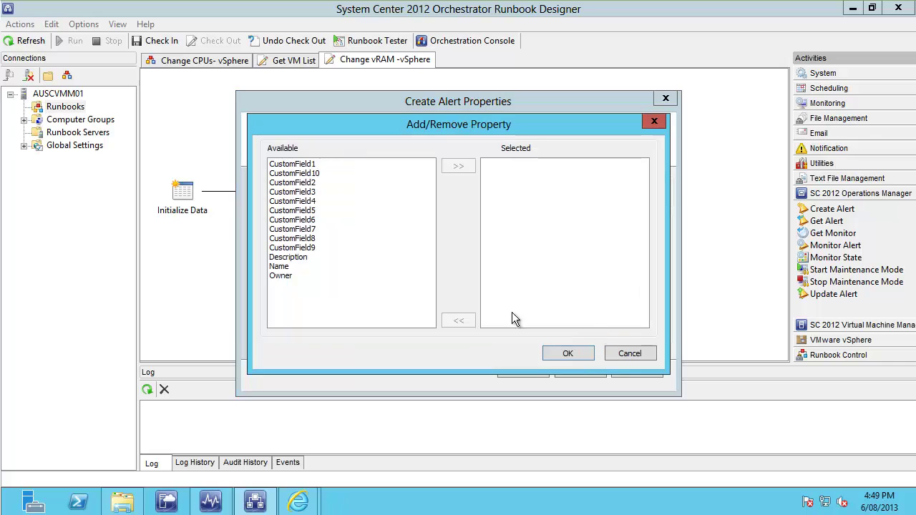
pyautogui.click(290, 257)
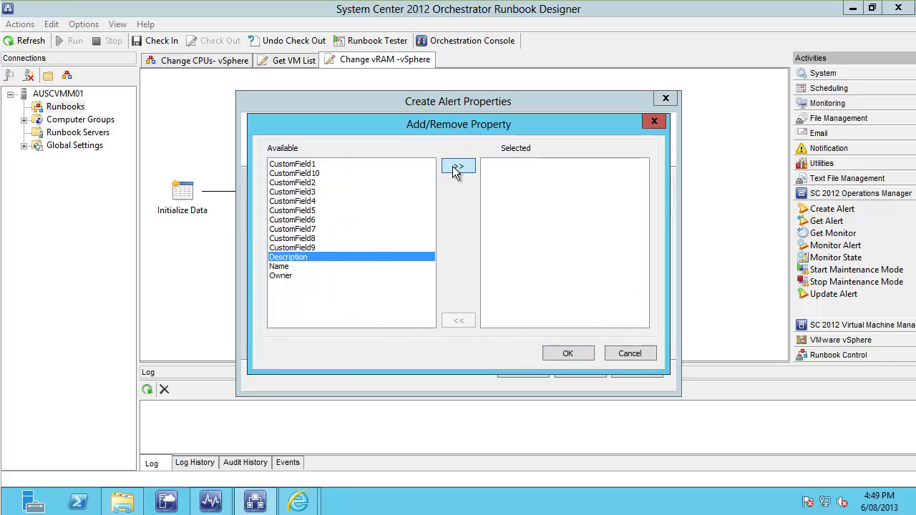
pyautogui.click(454, 166)
pyautogui.click(574, 352)
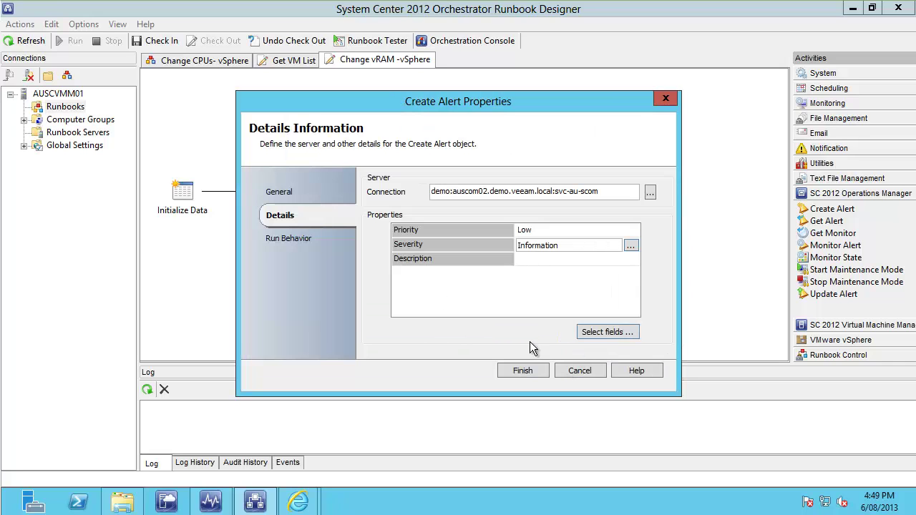
# - Begin the alert Description with the quoted text "VMware virtual machine " followed by the VM Path published data from Initialize Data
pyautogui.click(551, 260)
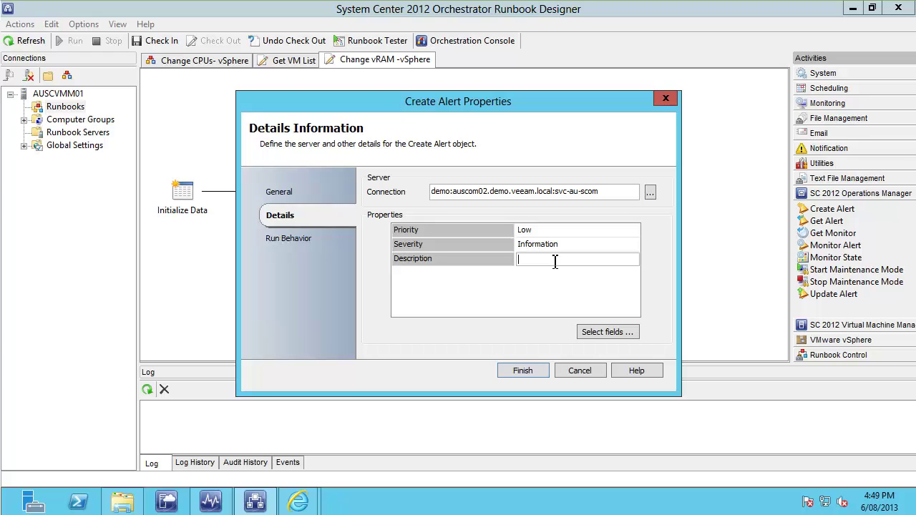
pyautogui.write('"VMware virtual machine')
pyautogui.rightClick(617, 261)
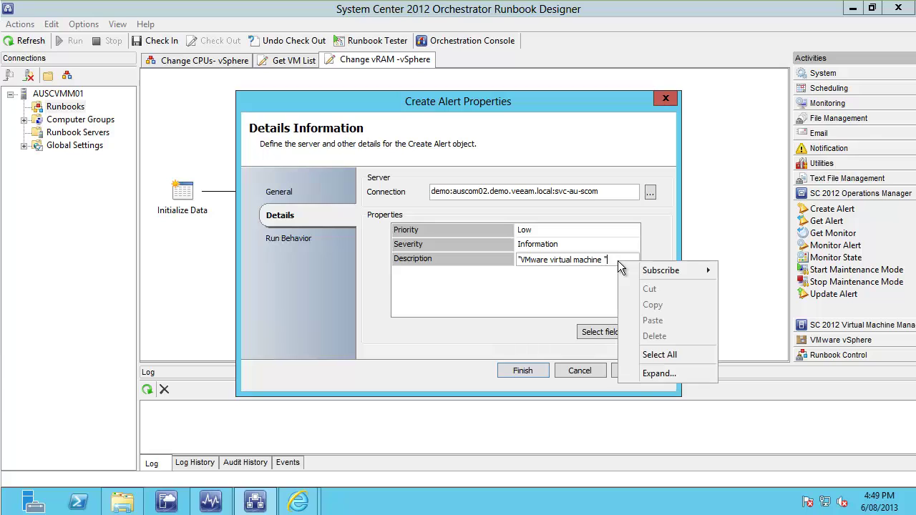
pyautogui.moveTo(646, 275)
pyautogui.click(752, 271)
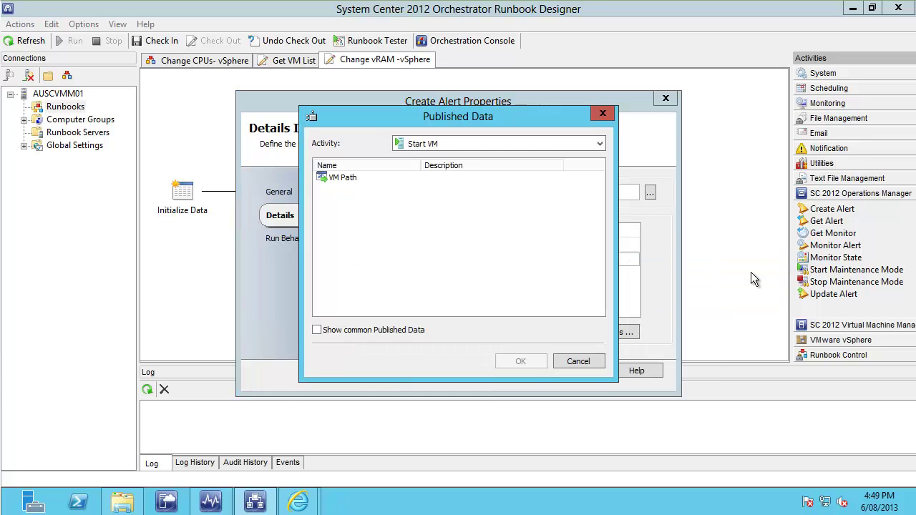
pyautogui.click(474, 139)
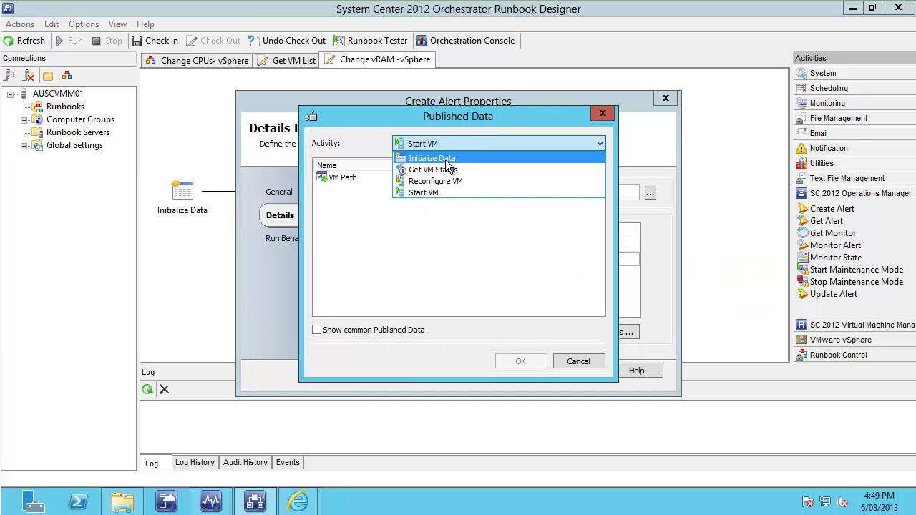
pyautogui.click(449, 154)
pyautogui.click(344, 190)
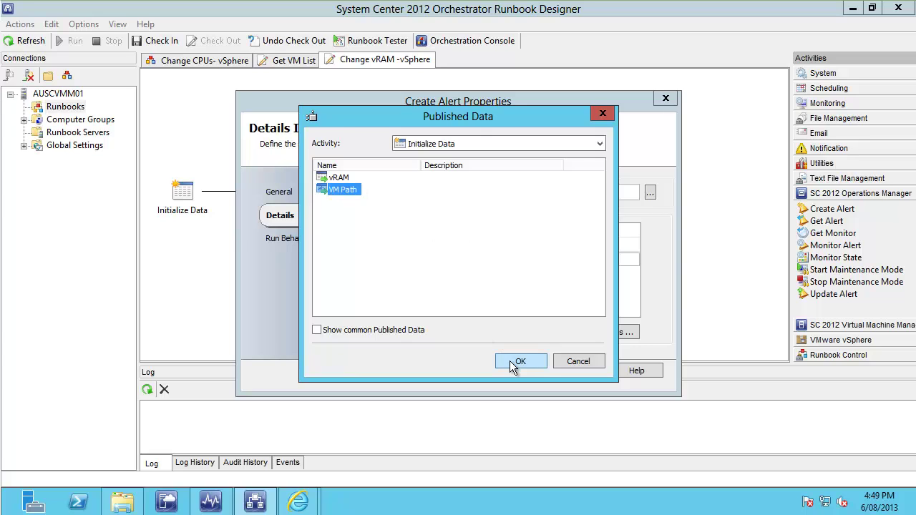
pyautogui.click(510, 360)
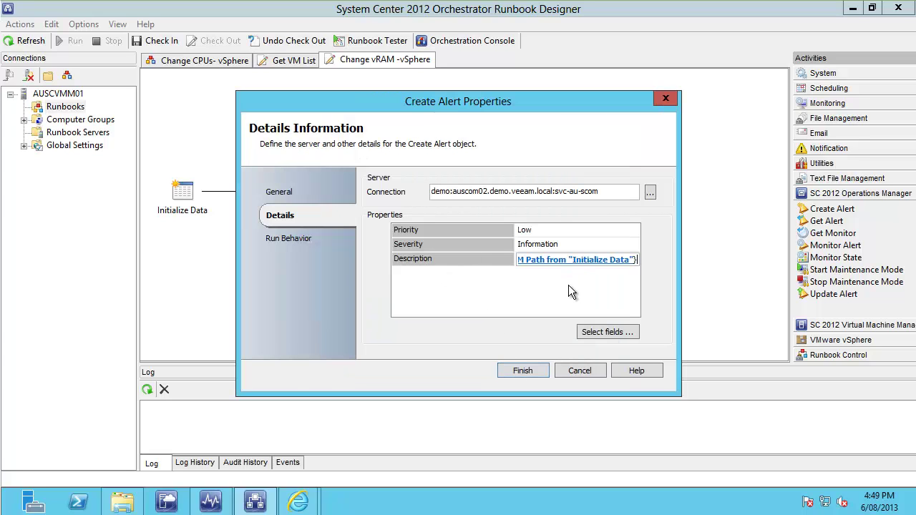
# - Continue the alert Description with the quoted text "has changed its vRAM allocation to " following the VM Path data
pyautogui.write('"')
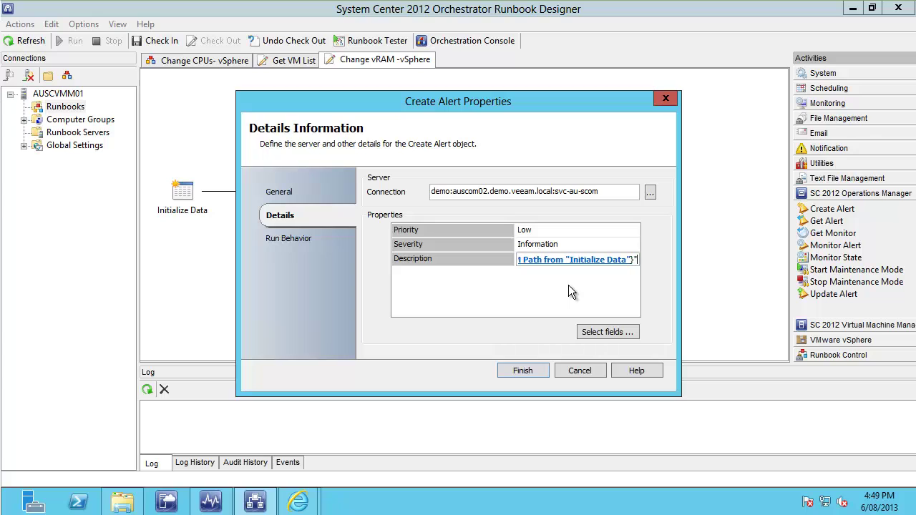
pyautogui.write('has c')
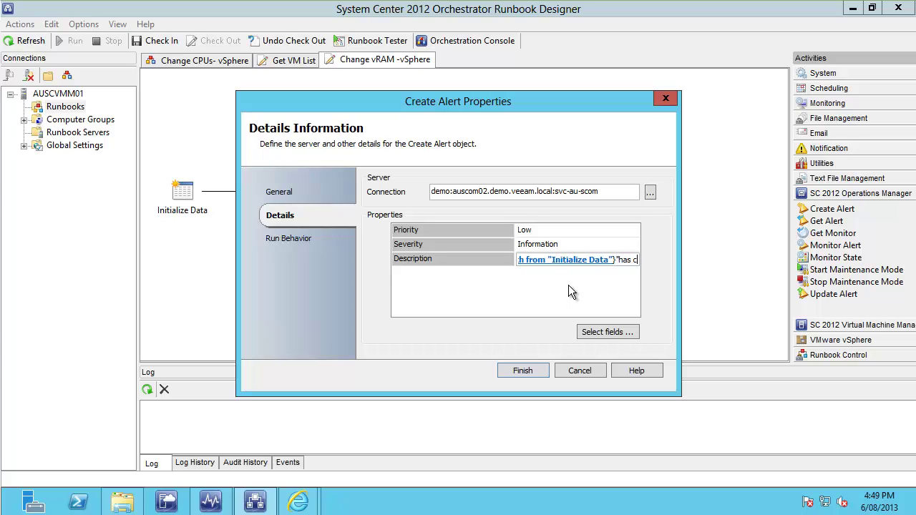
pyautogui.write('hanged it')
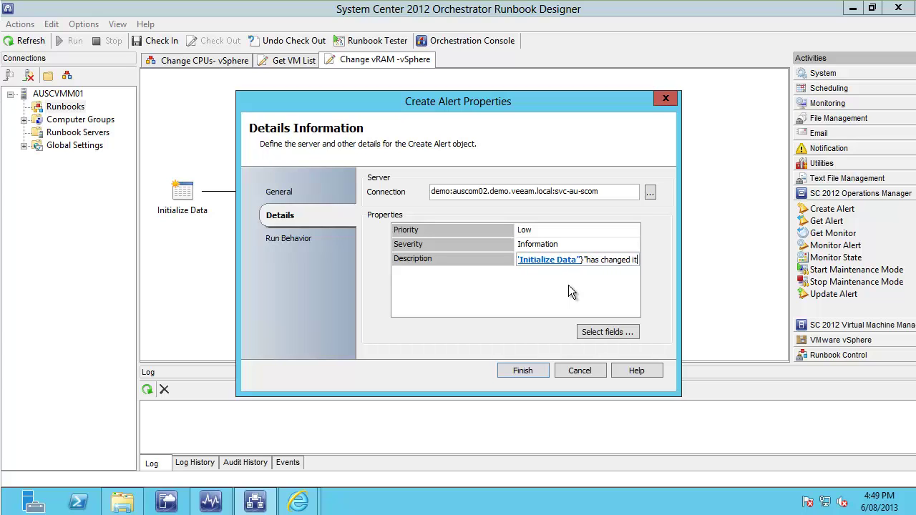
pyautogui.write('s vR')
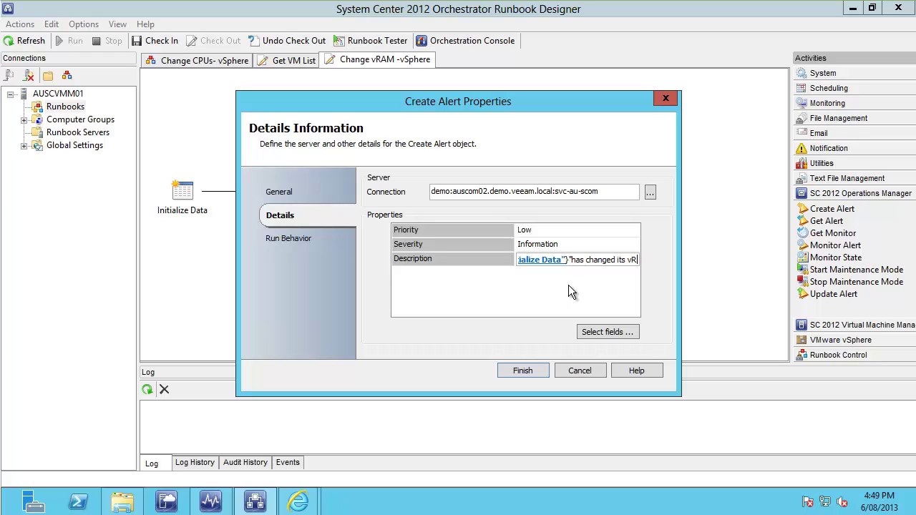
pyautogui.write('AM allo')
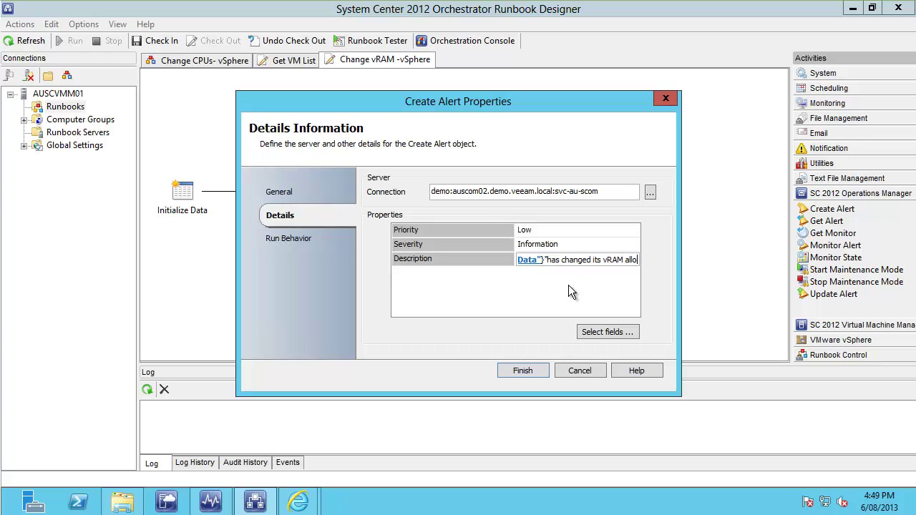
pyautogui.write('cation t')
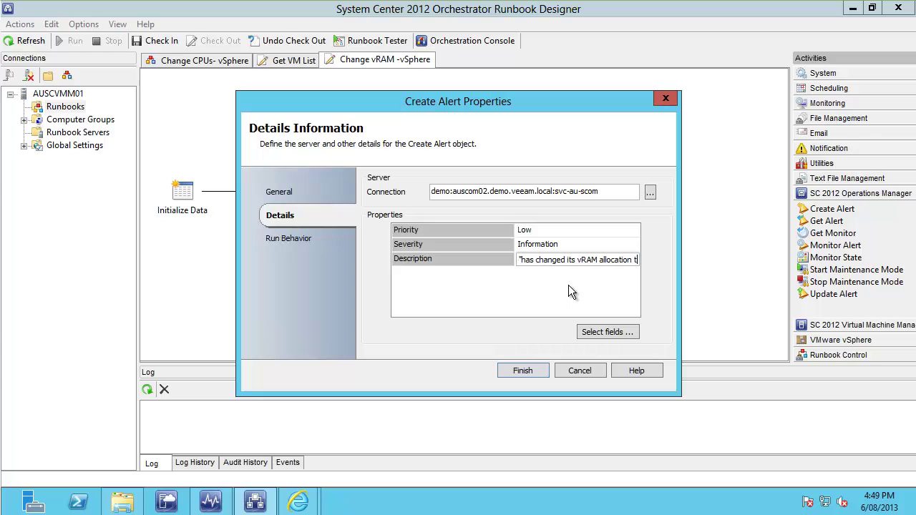
pyautogui.write('o ')
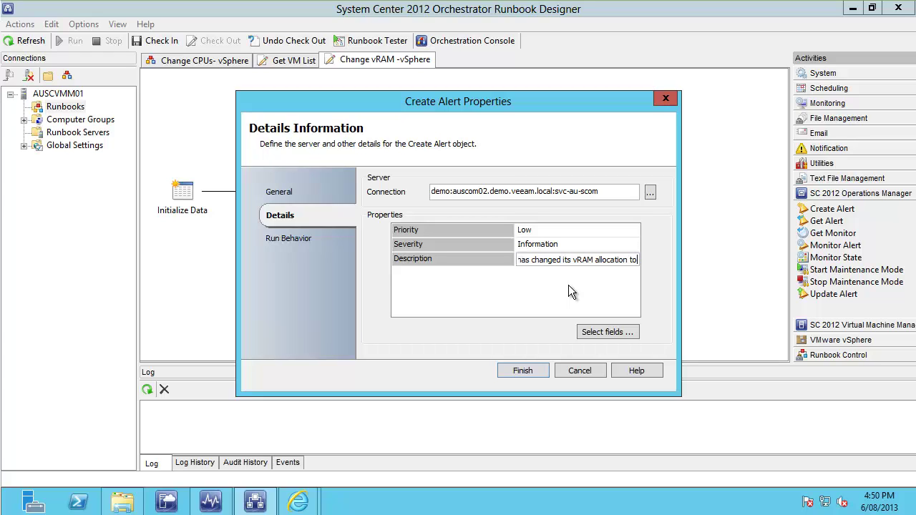
pyautogui.write('"')
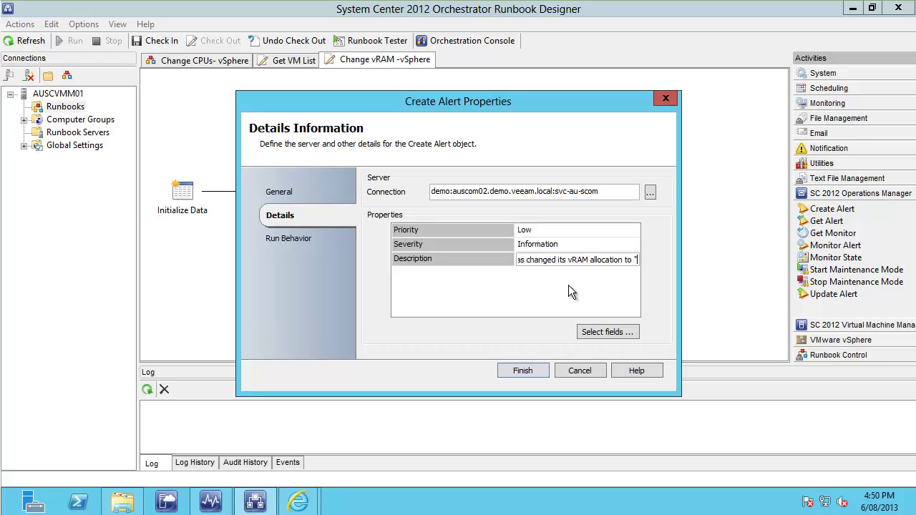
# - End the alert Description with the vRAM published data from Initialize Data and save the Create Alert properties
pyautogui.rightClick(637, 260)
pyautogui.moveTo(654, 273)
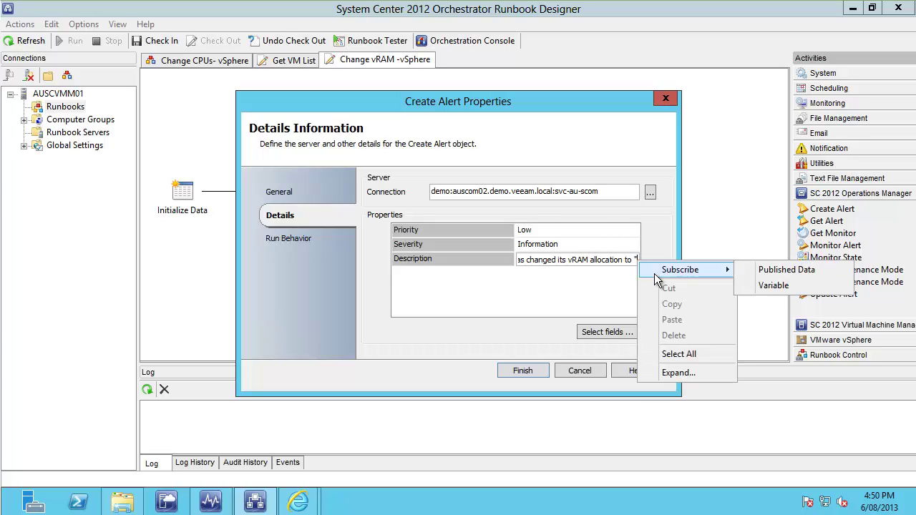
pyautogui.click(782, 275)
pyautogui.click(516, 144)
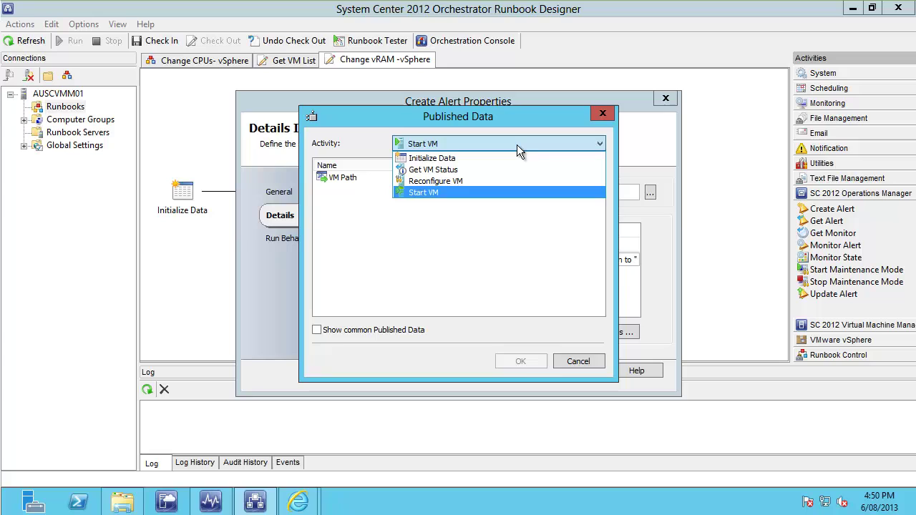
pyautogui.click(452, 158)
pyautogui.click(343, 178)
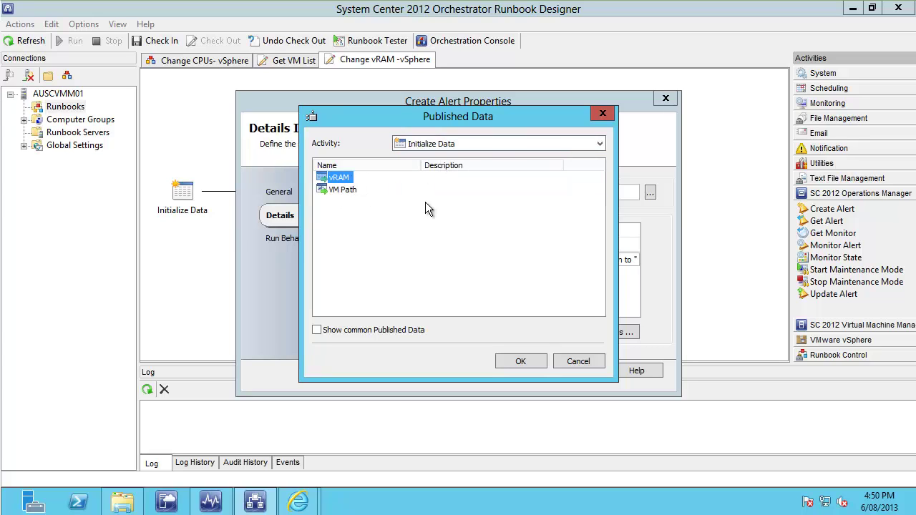
pyautogui.click(514, 363)
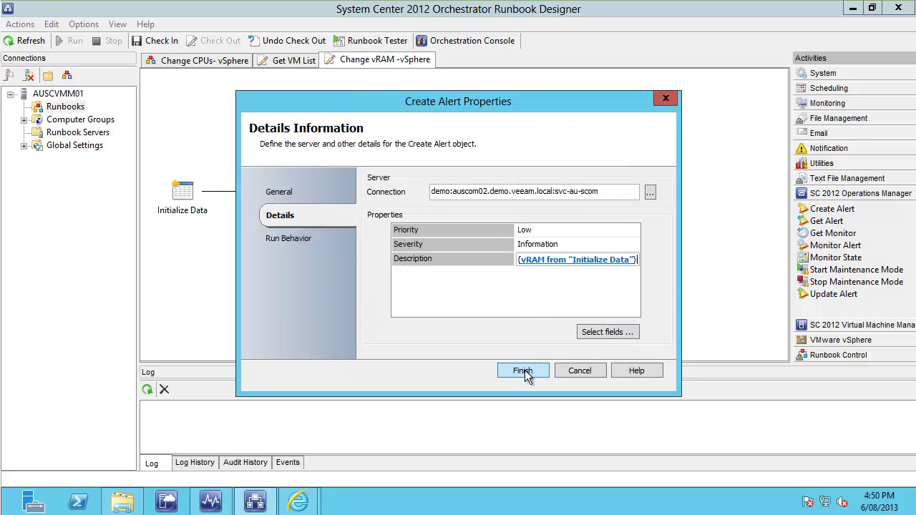
pyautogui.click(523, 371)
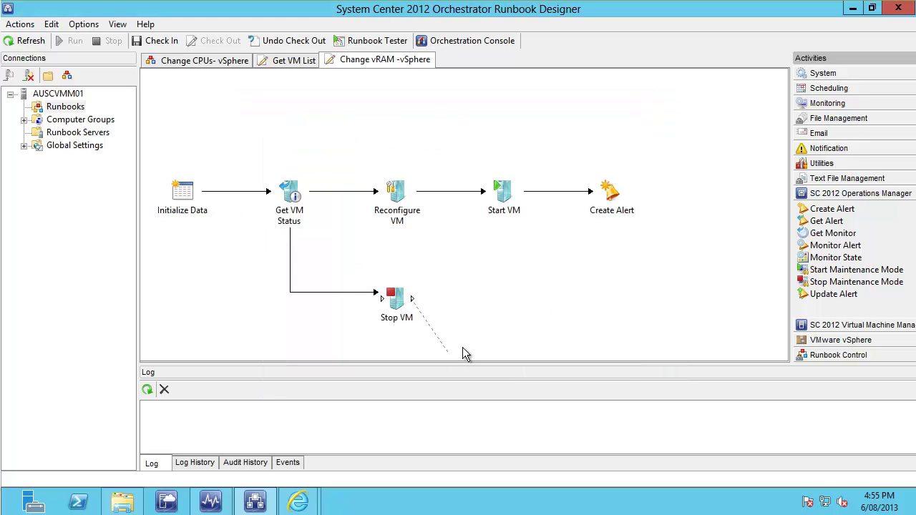
# - Link the Stop VM activity to Reconfigure VM and check in the Change vRAM -vSphere runbook
pyautogui.moveTo(413, 298); pyautogui.dragTo(412, 195)
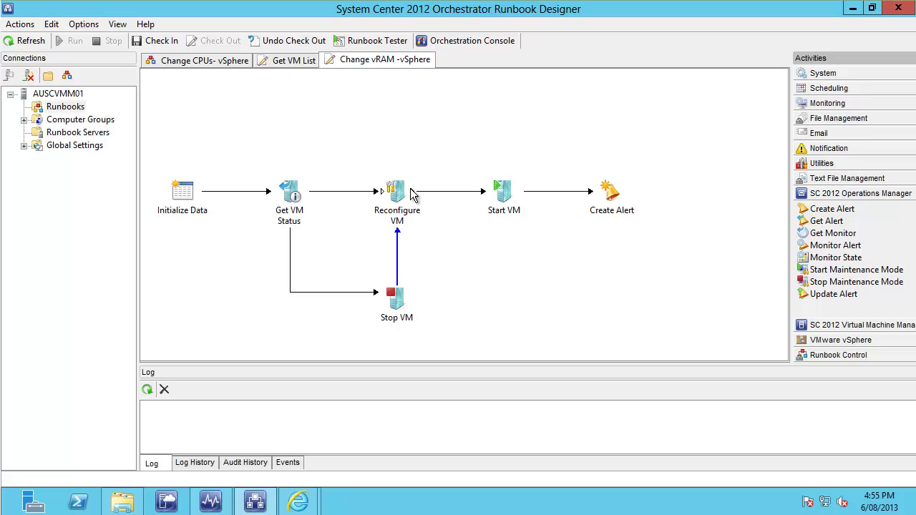
pyautogui.click(561, 326)
pyautogui.click(156, 41)
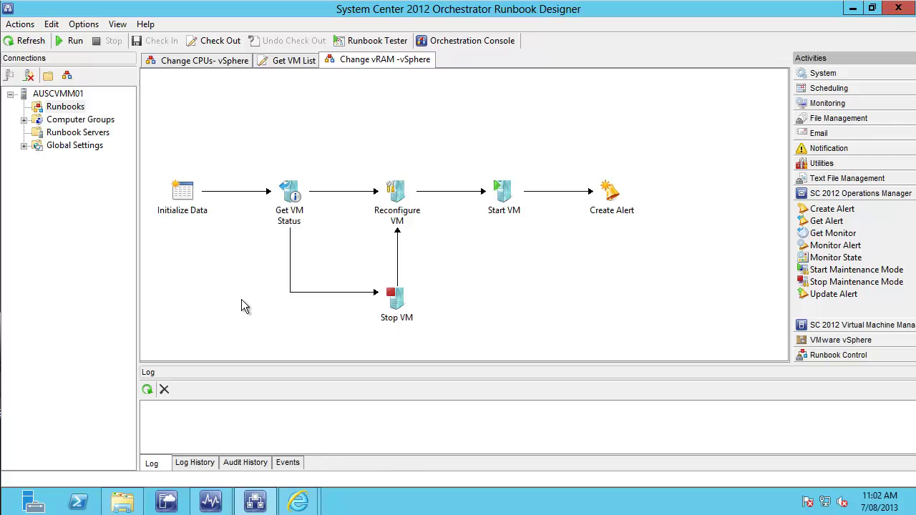
# - Switch to the vSphere Web Client and examine the power state and memory of auDSLinux05
pyautogui.moveTo(301, 505)
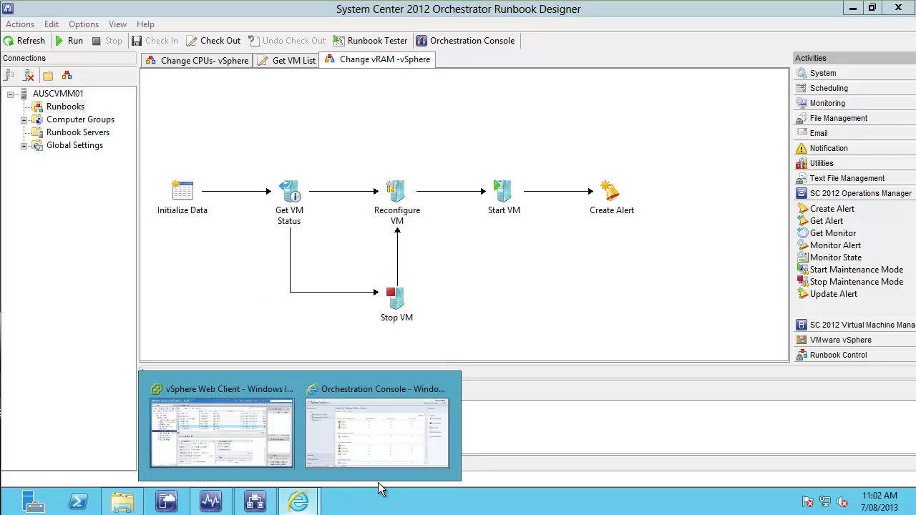
pyautogui.click(246, 449)
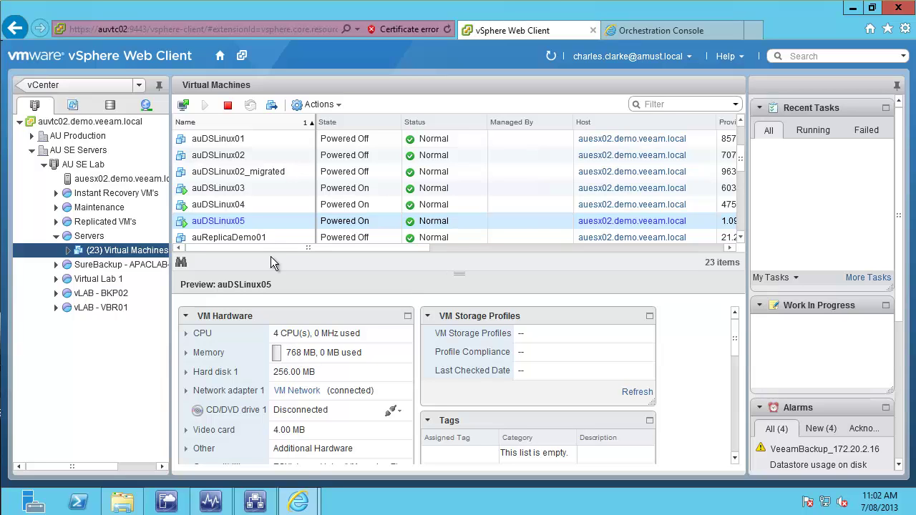
# - Switch to the Orchestration Console and begin starting Change vRAM -vSphere with VM Path set to /AU SE Servers/vm/auDSLinux05
pyautogui.moveTo(297, 504)
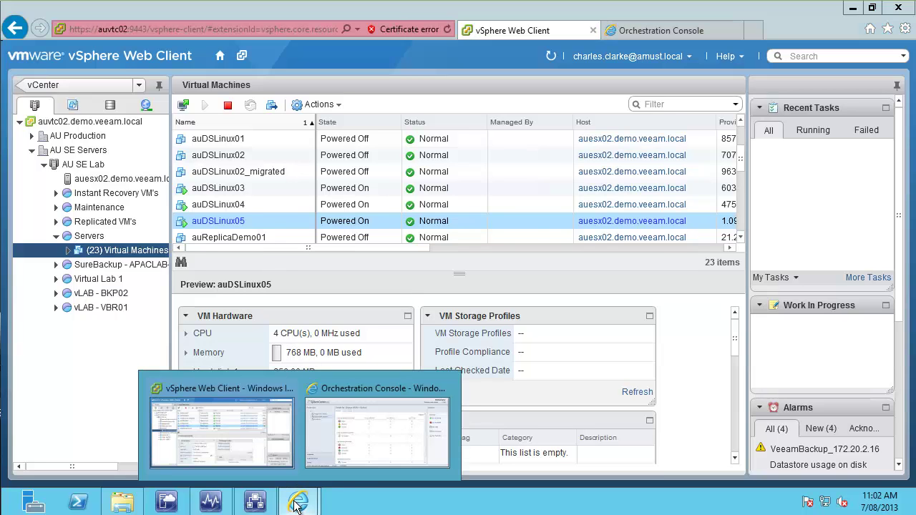
pyautogui.click(379, 429)
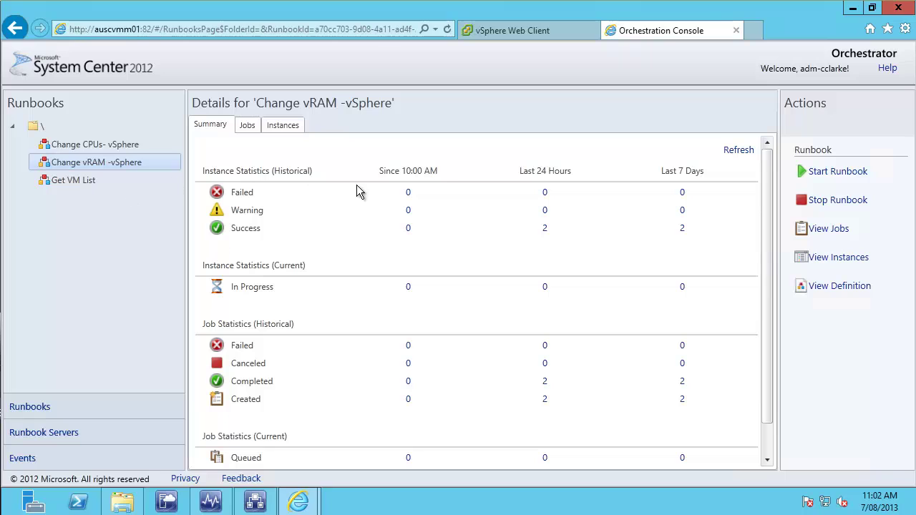
pyautogui.click(857, 176)
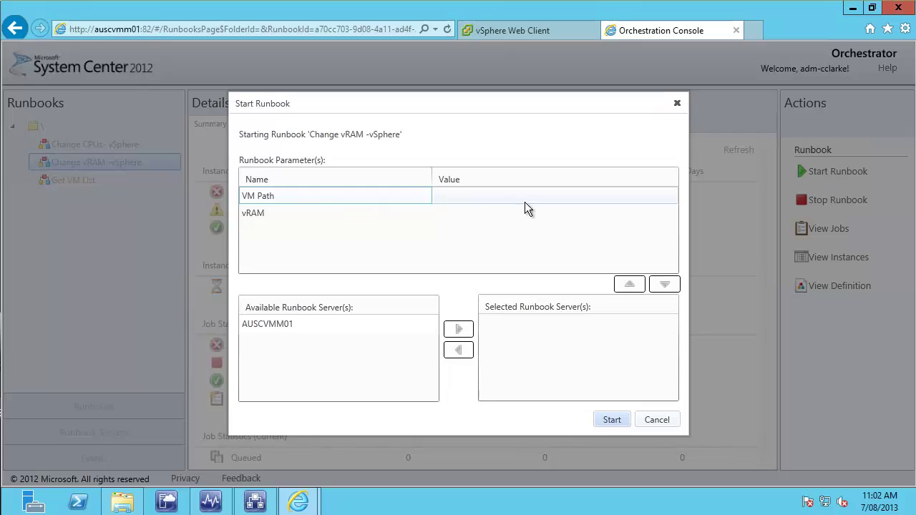
pyautogui.click(525, 199)
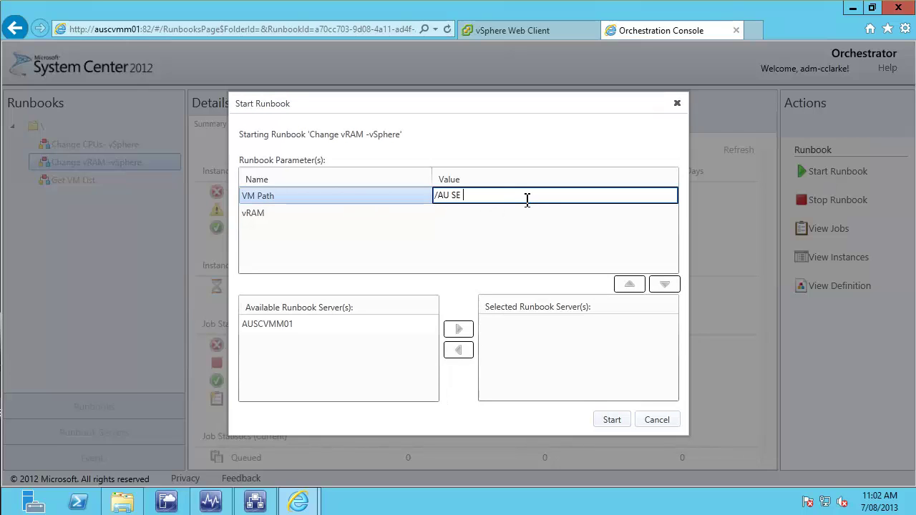
pyautogui.write('/AU SE Servers/vm/a')
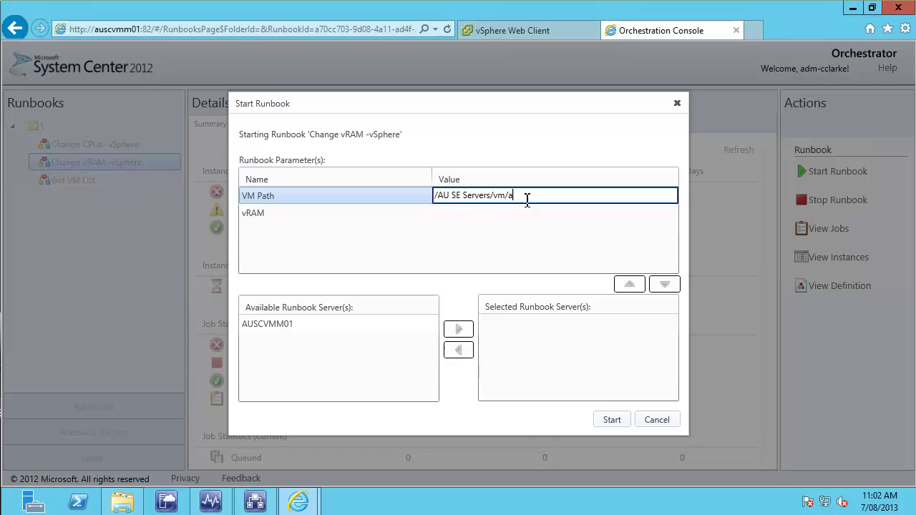
pyautogui.write('uDSLinux05')
# - Set the vRAM parameter to 256 and start the runbook with the AUSCVMM01 runbook server
pyautogui.click(537, 211)
pyautogui.write('2')
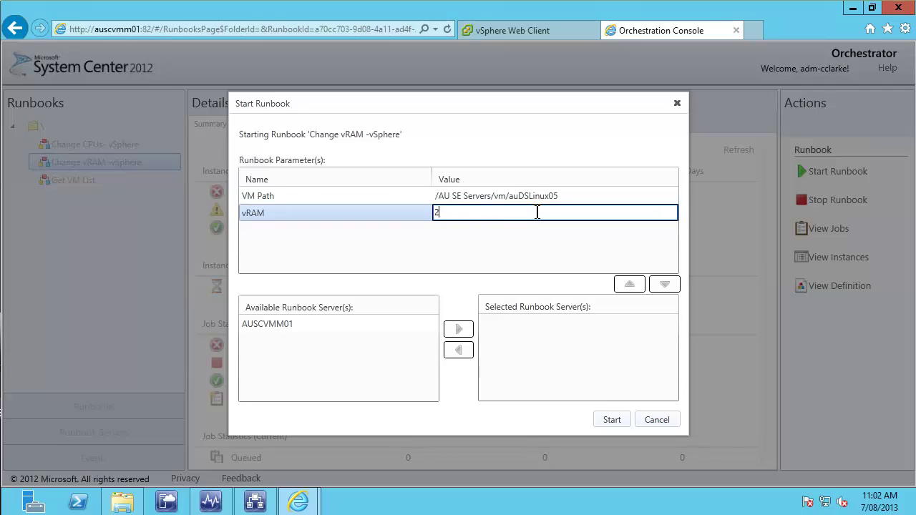
pyautogui.write('56')
pyautogui.click(296, 328)
pyautogui.click(457, 331)
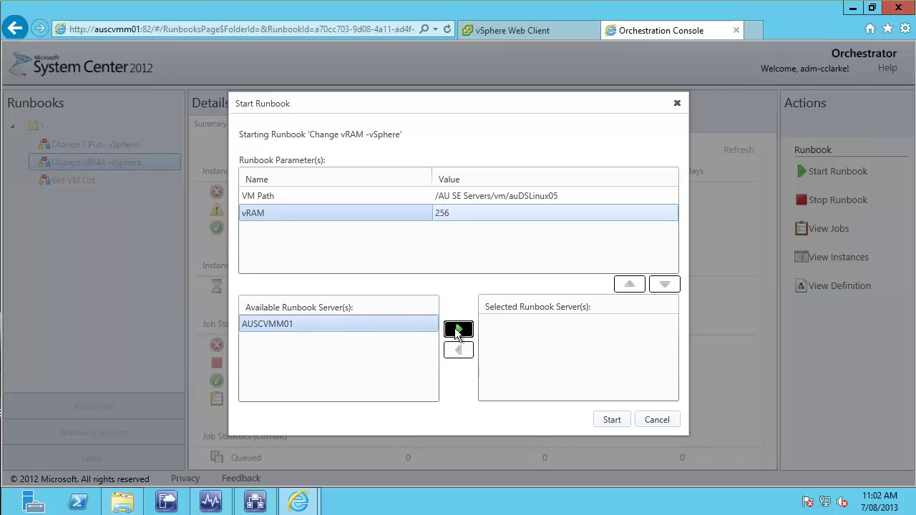
pyautogui.click(612, 420)
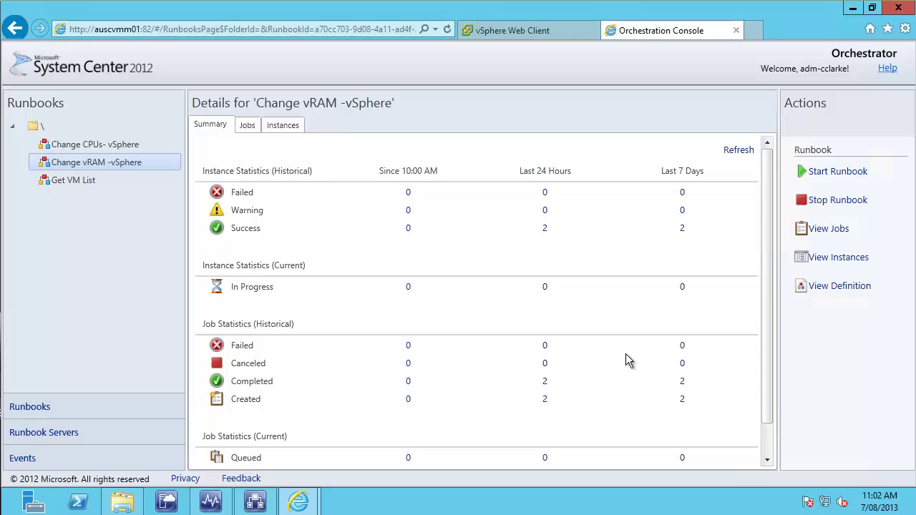
# - Return to the vSphere Web Client, refresh the virtual machine list and check the state and memory of auDSLinux05
pyautogui.click(504, 29)
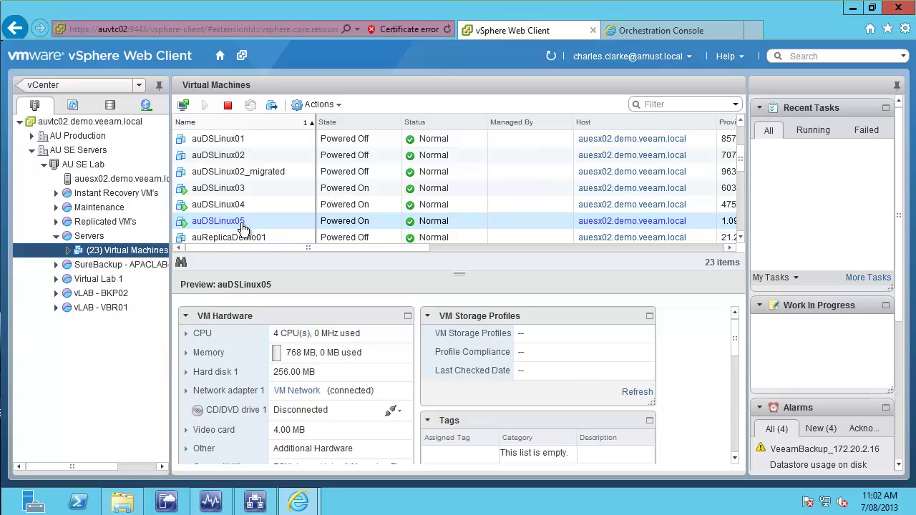
pyautogui.click(550, 59)
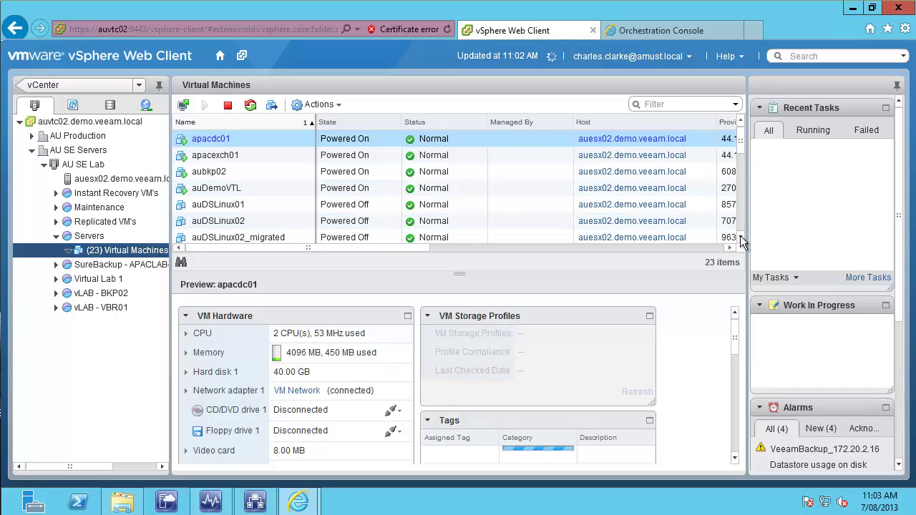
pyautogui.scroll(-4, 741, 243)
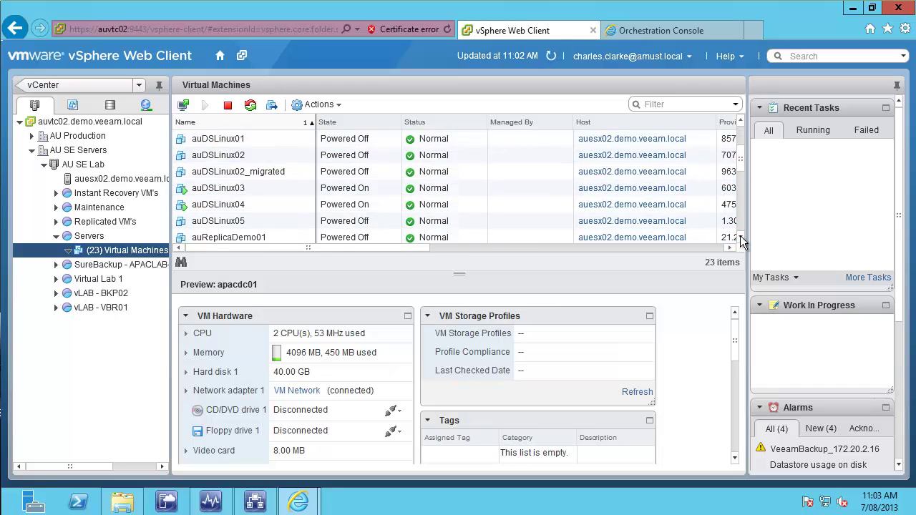
pyautogui.click(384, 227)
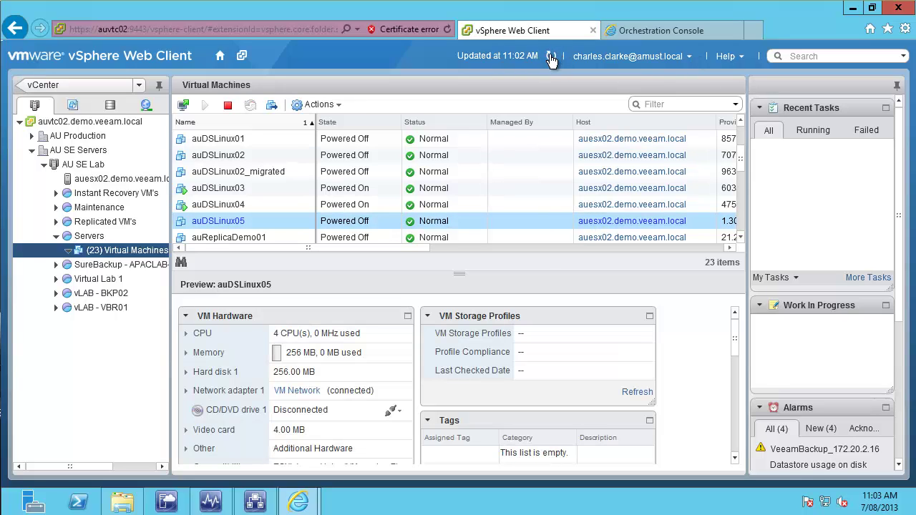
# - Refresh the virtual machine list again and recheck the power state of auDSLinux05
pyautogui.click(551, 58)
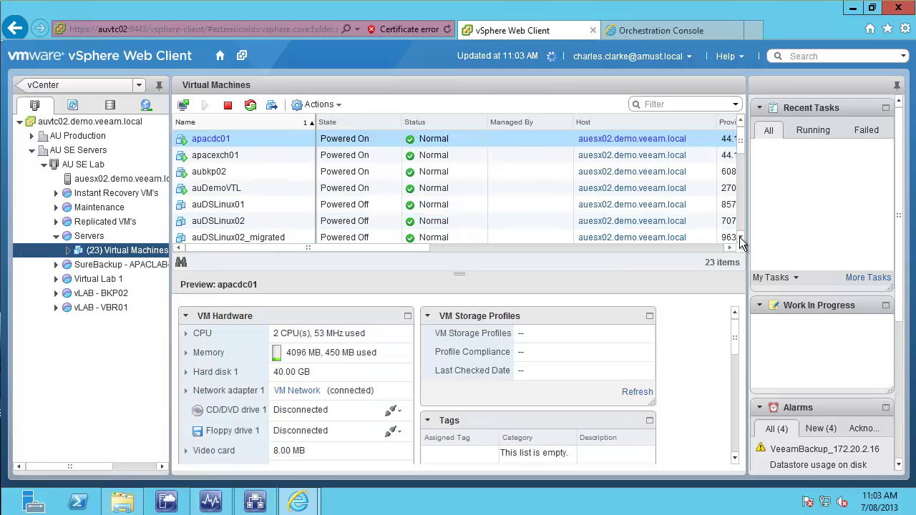
pyautogui.scroll(-2, 327, 236)
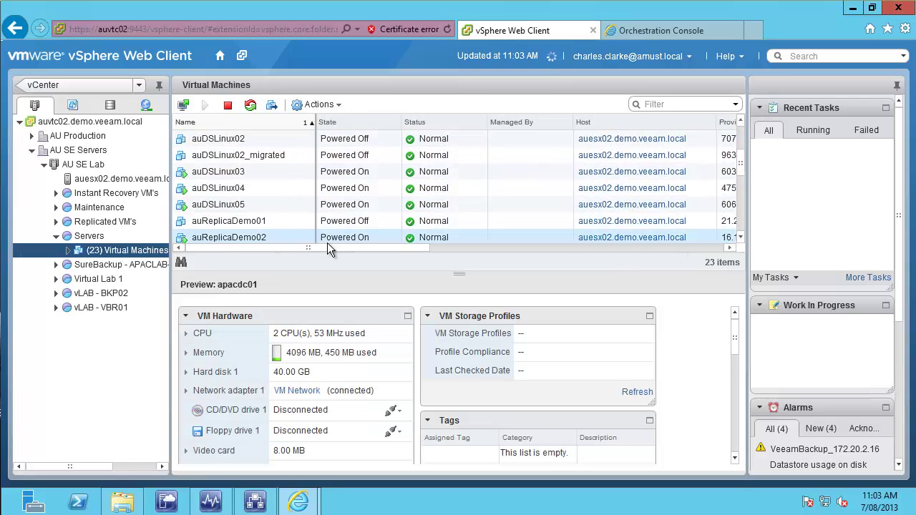
pyautogui.click(274, 206)
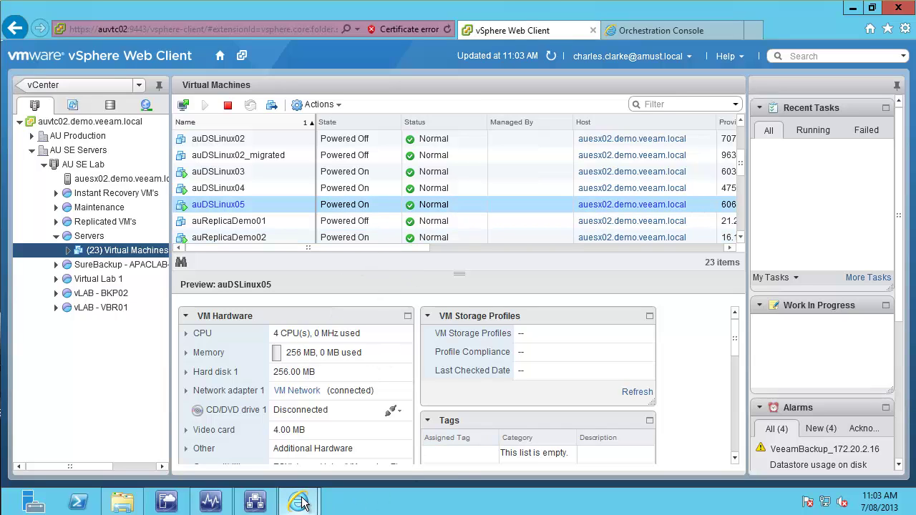
# - Switch to the Orchestration Console and view the details of the latest Change vRAM -vSphere runbook instance
pyautogui.click(658, 32)
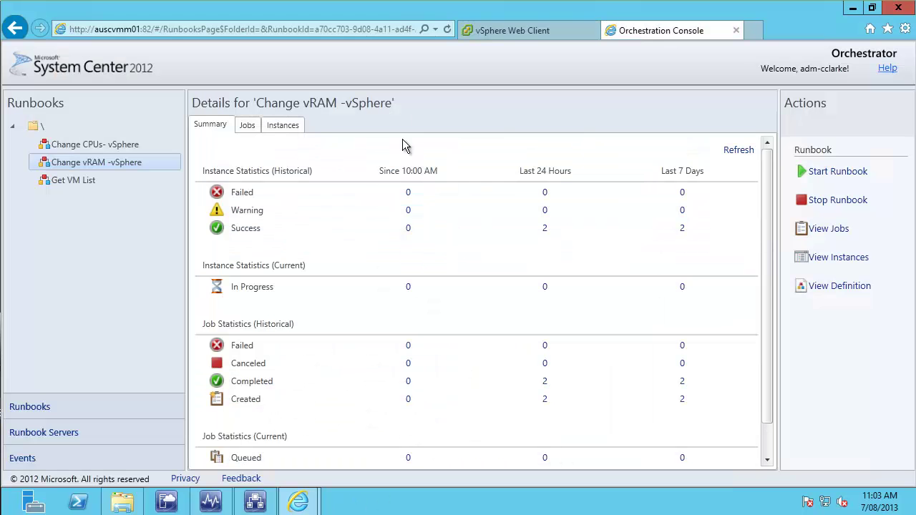
pyautogui.click(283, 125)
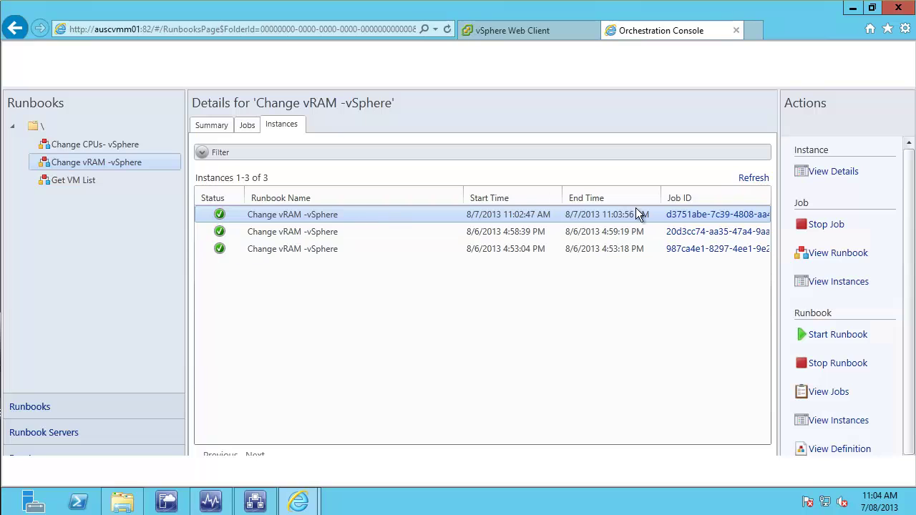
pyautogui.click(825, 174)
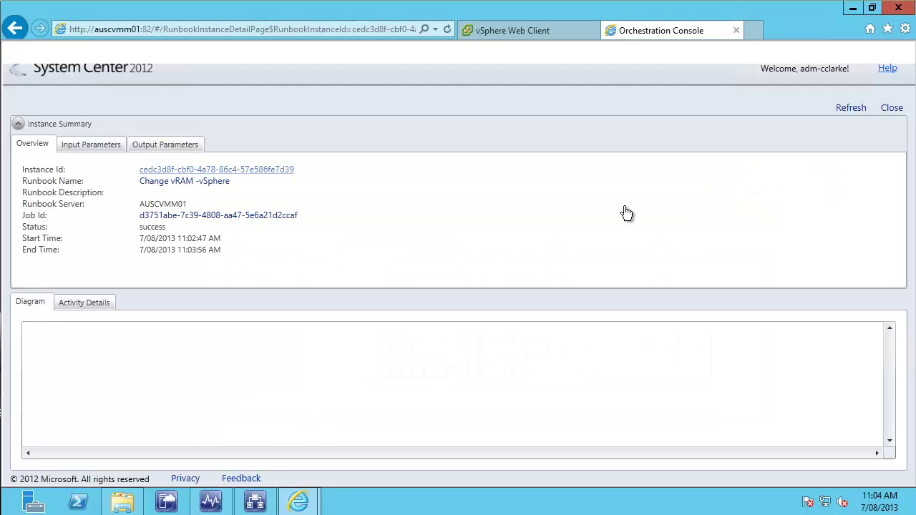
# - Review the activity details of the runbook instance, from Initialize Data through to Create Alert
pyautogui.click(86, 302)
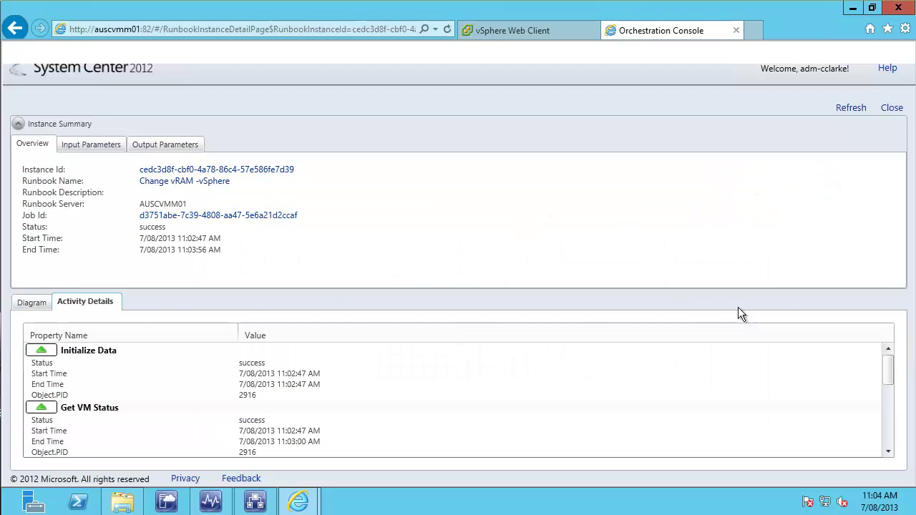
pyautogui.moveTo(887, 370); pyautogui.dragTo(888, 453)
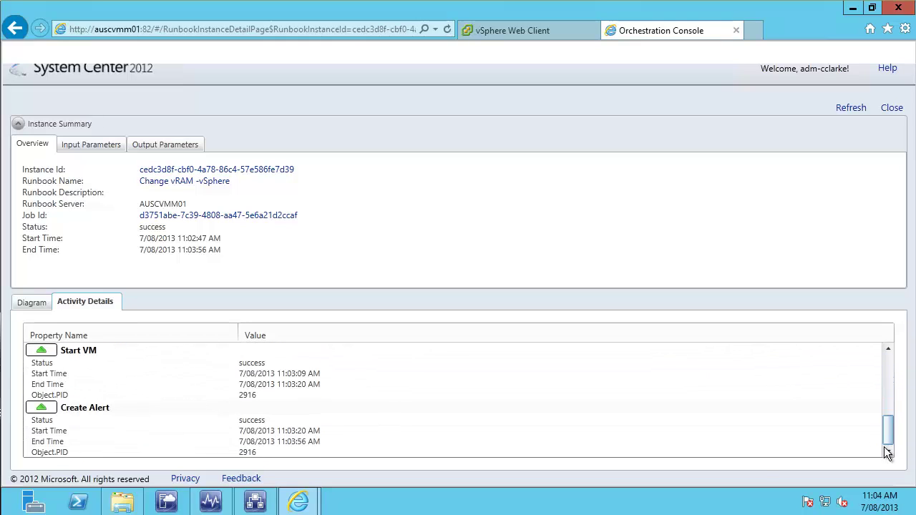
# - Switch to Operations Manager and view the details of the information-severity alert from auscom01 in the active alerts
pyautogui.click(211, 504)
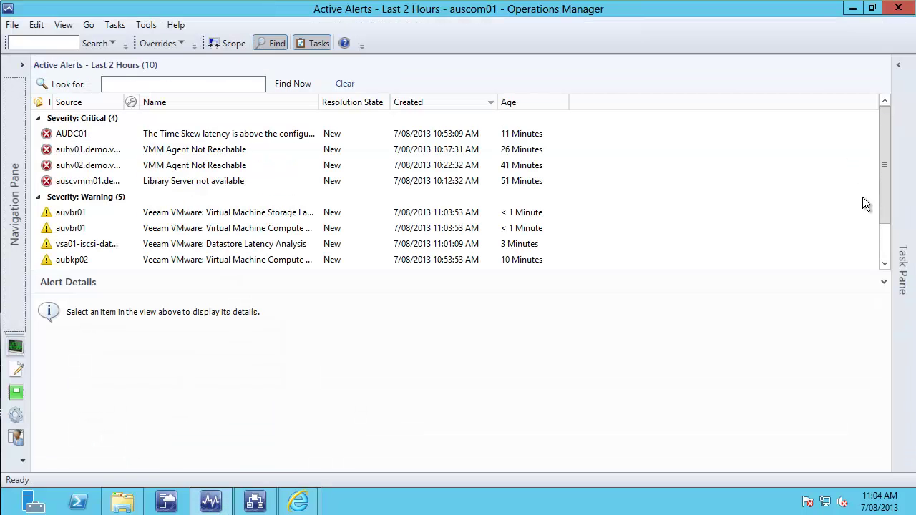
pyautogui.scroll(-1, 888, 247)
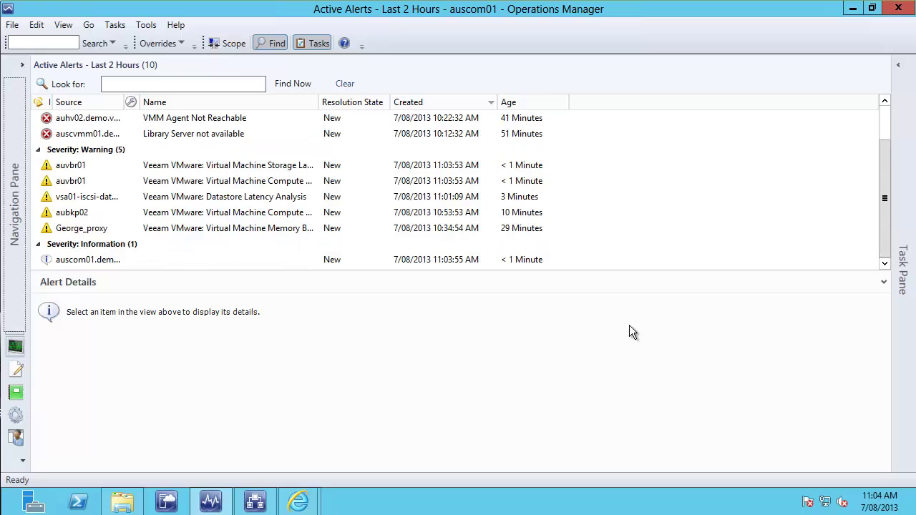
pyautogui.click(106, 262)
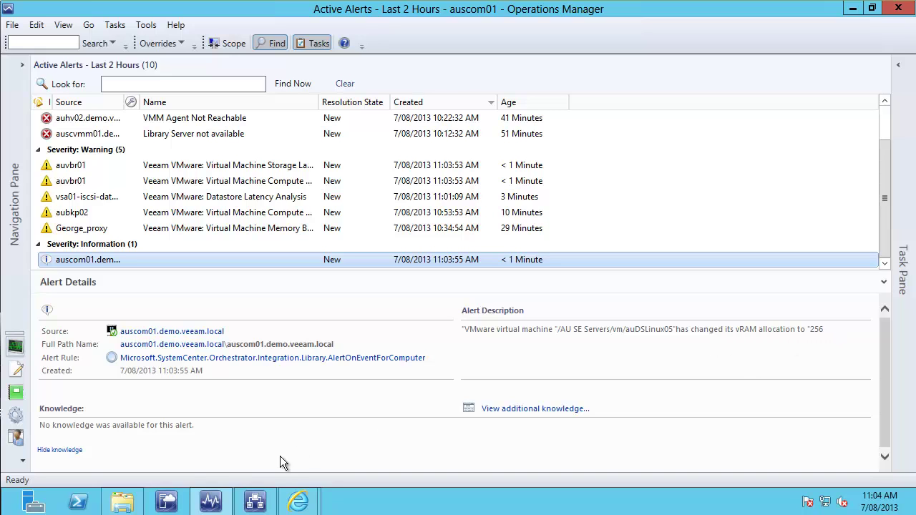
# - Return to the vSphere Web Client and check the memory of auDSLinux05 in its hardware preview
pyautogui.moveTo(298, 501)
pyautogui.click(224, 447)
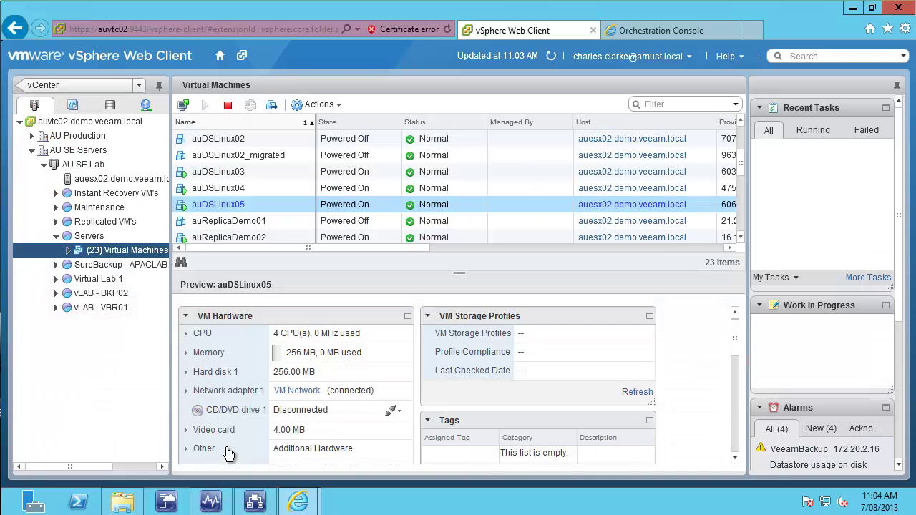